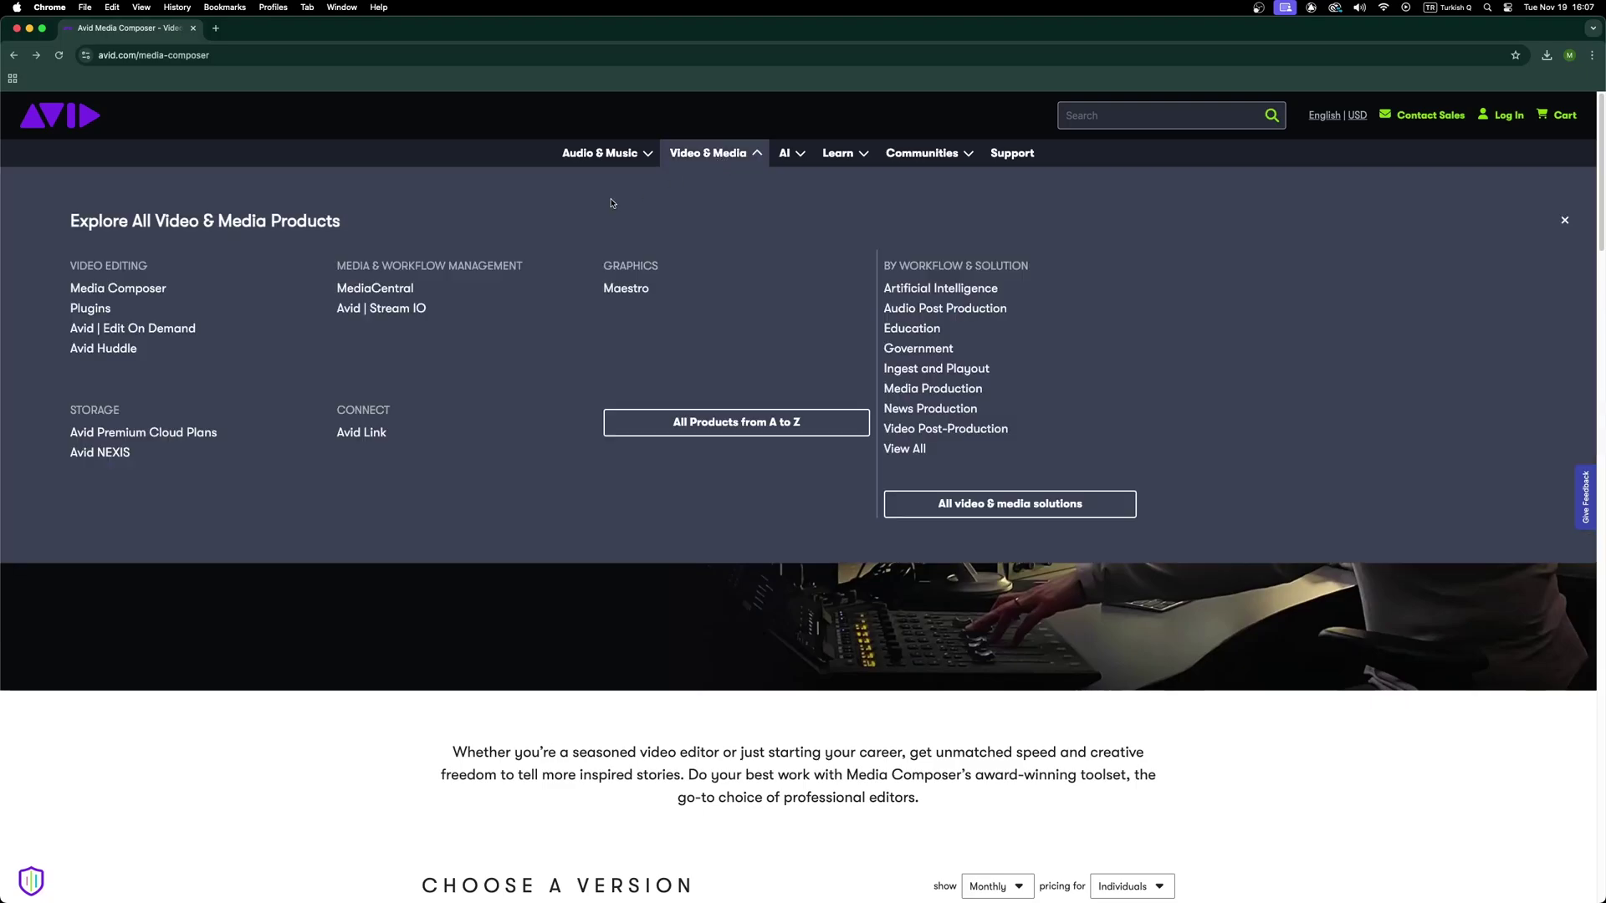
# Open the Media Composer product page, then bring up the Avid Link sign-in form.
pyautogui.click(150, 290)
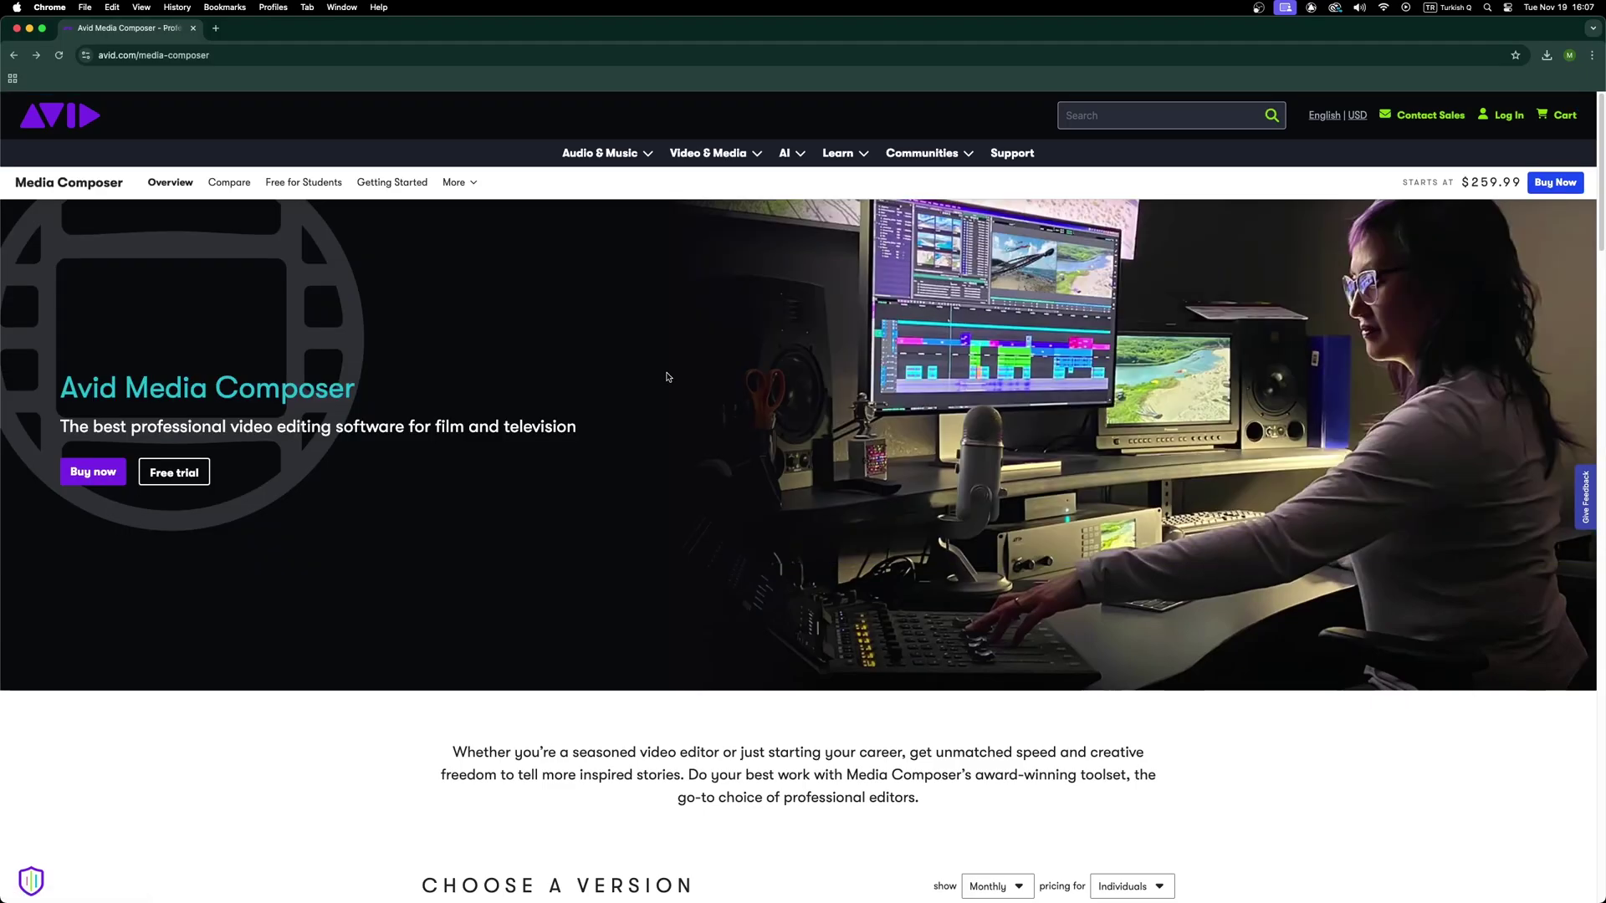
pyautogui.scroll(-2, 671, 386)
pyautogui.scroll(-6, 670, 386)
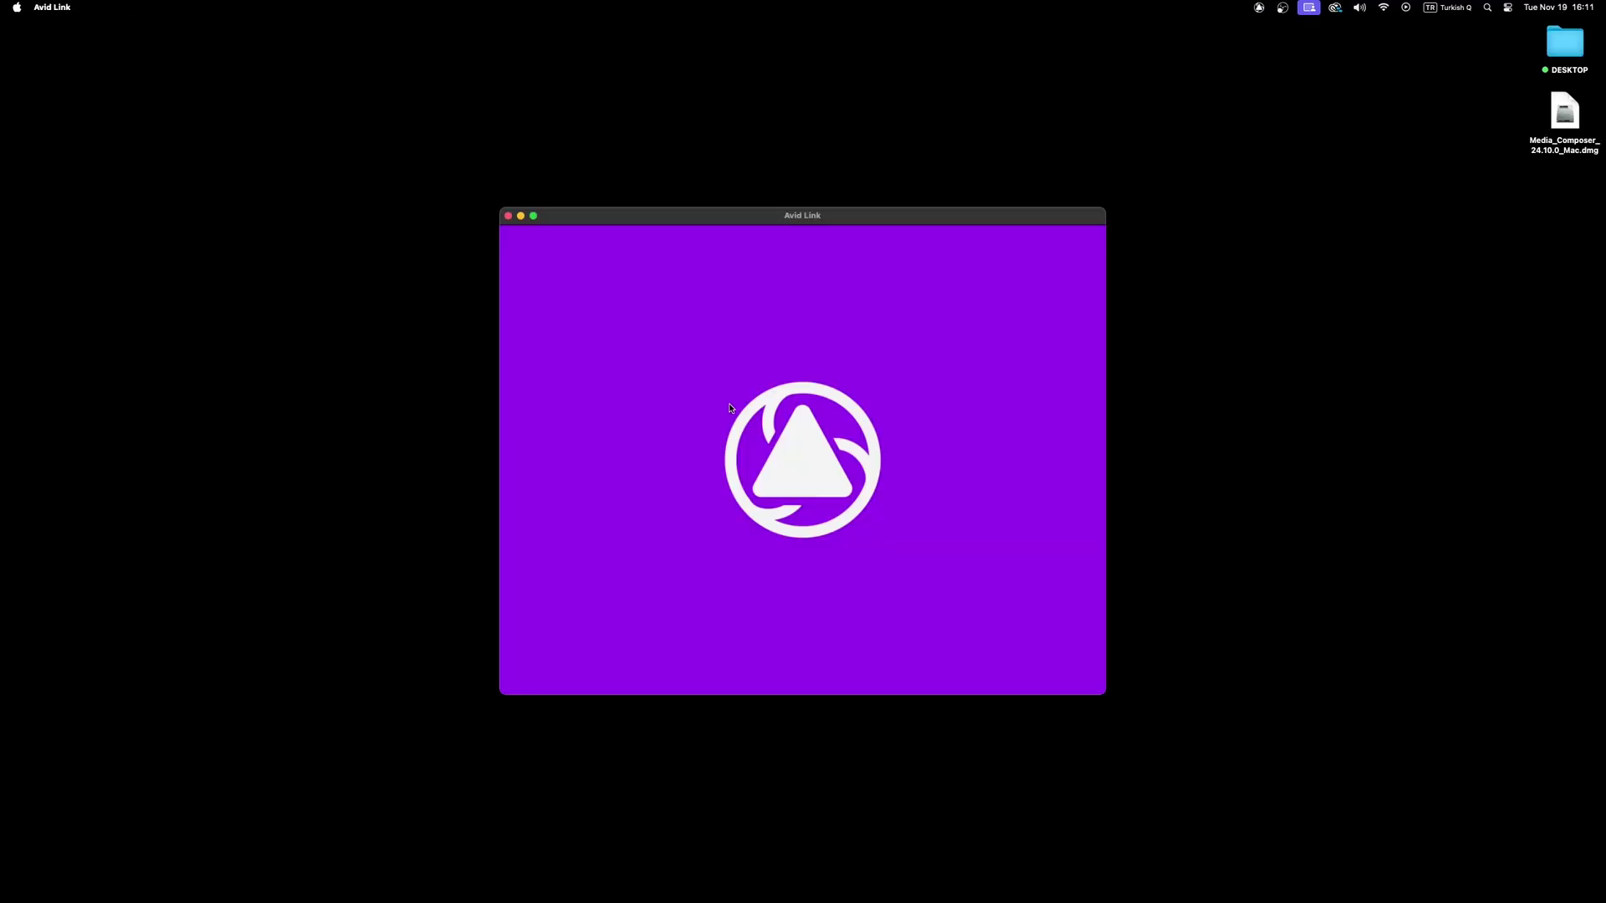
pyautogui.click(518, 250)
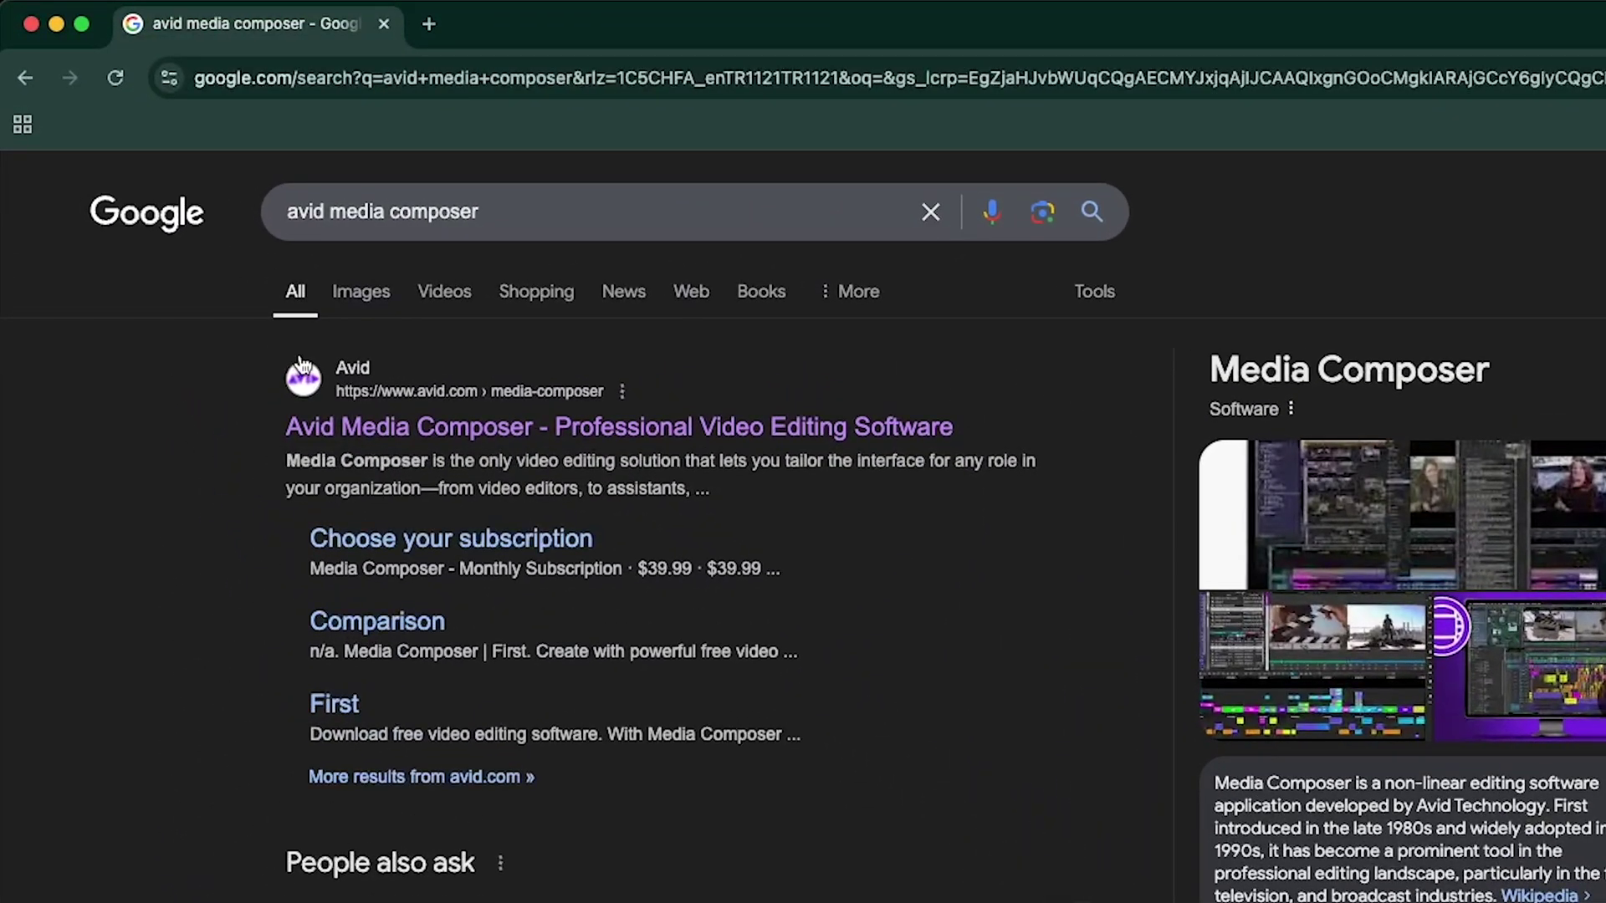
pyautogui.click(520, 428)
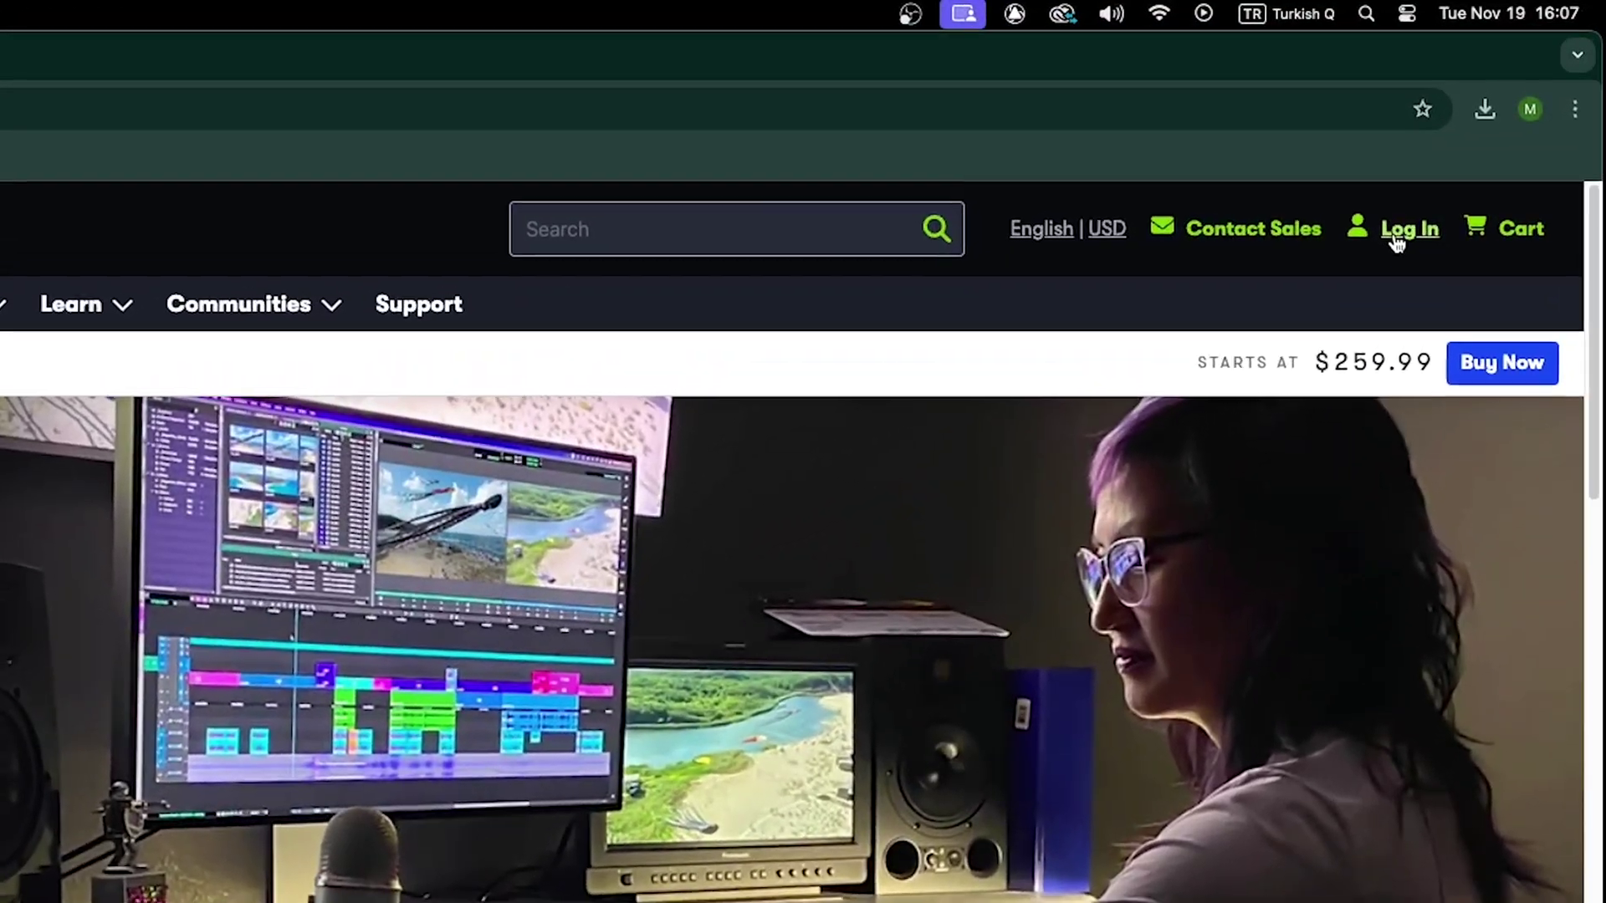
pyautogui.click(1395, 239)
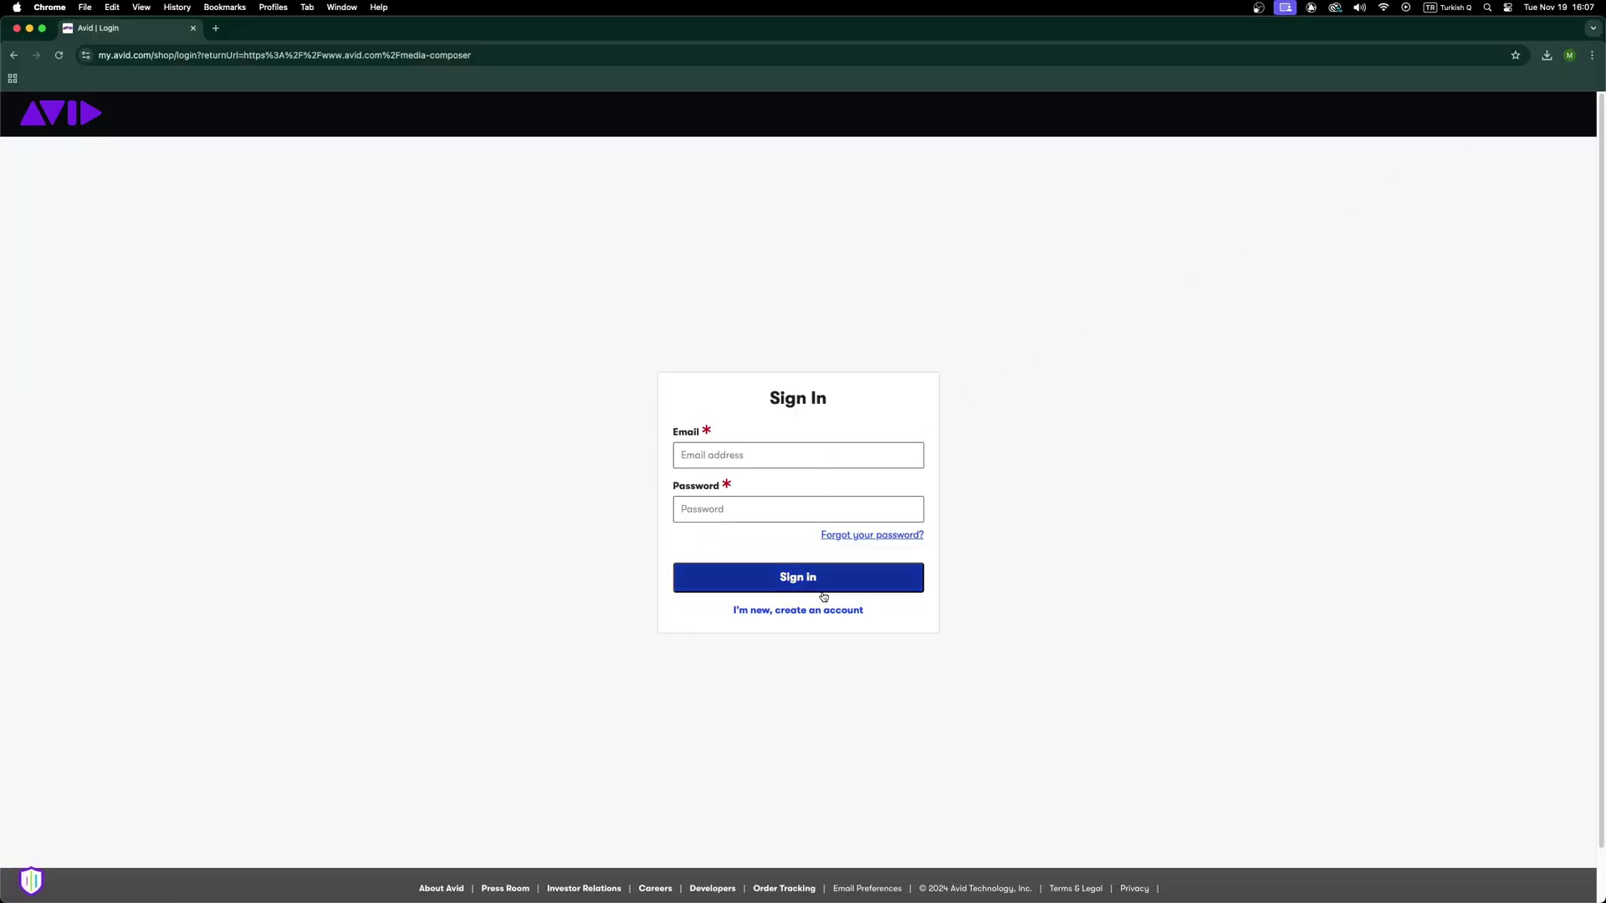
pyautogui.click(797, 611)
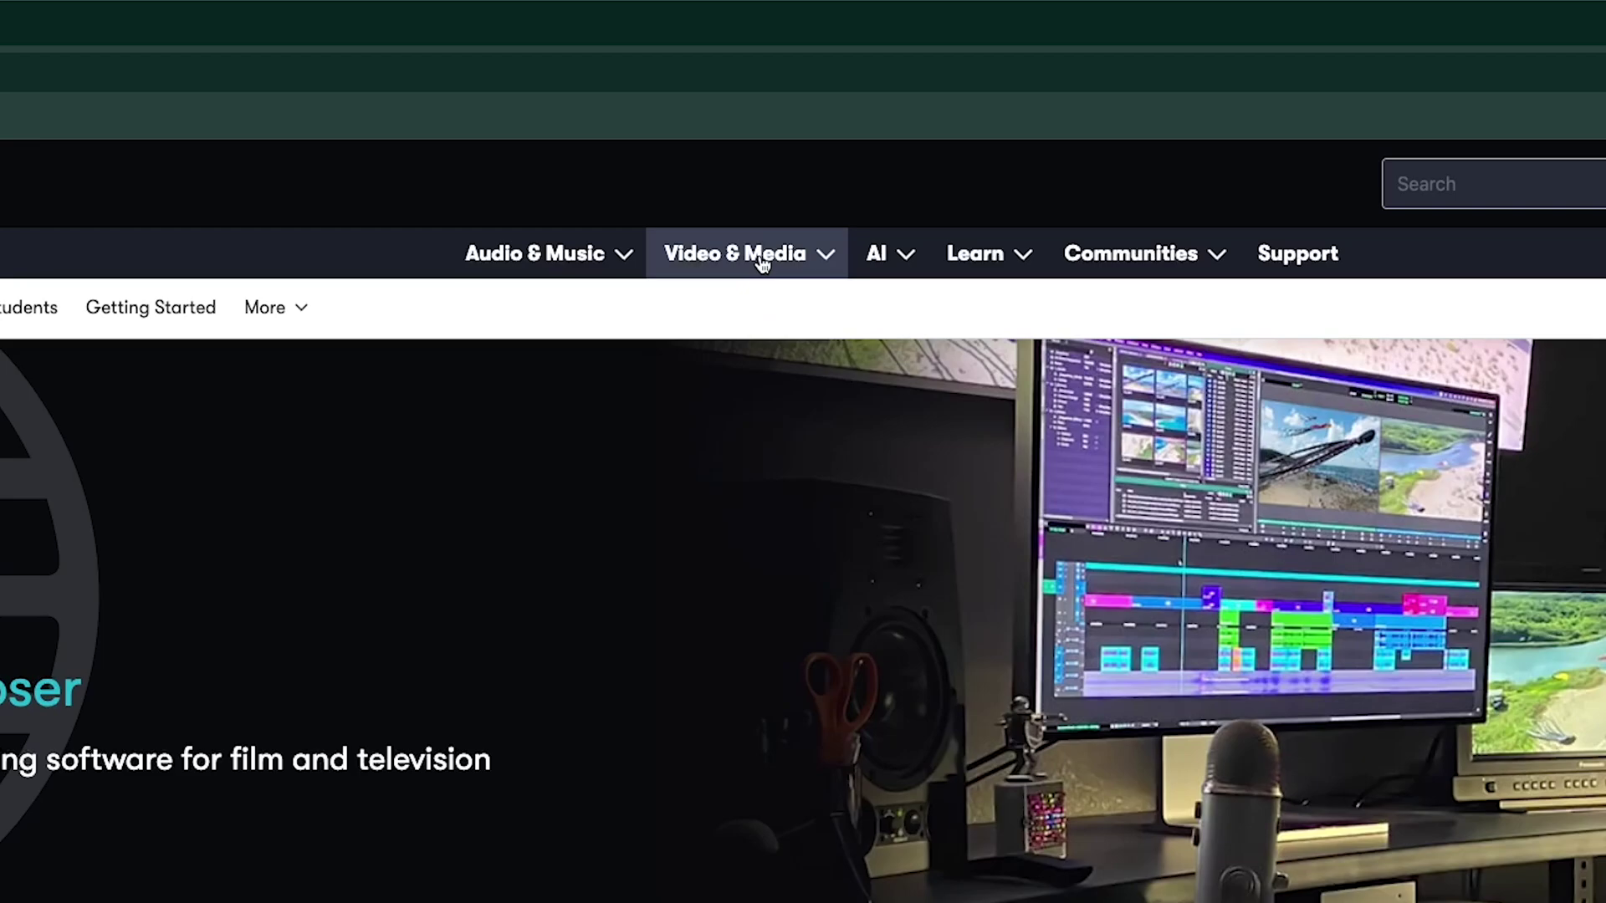
# Go to the Media Composer product page from the video and media products and scroll to the versions.
pyautogui.click(717, 156)
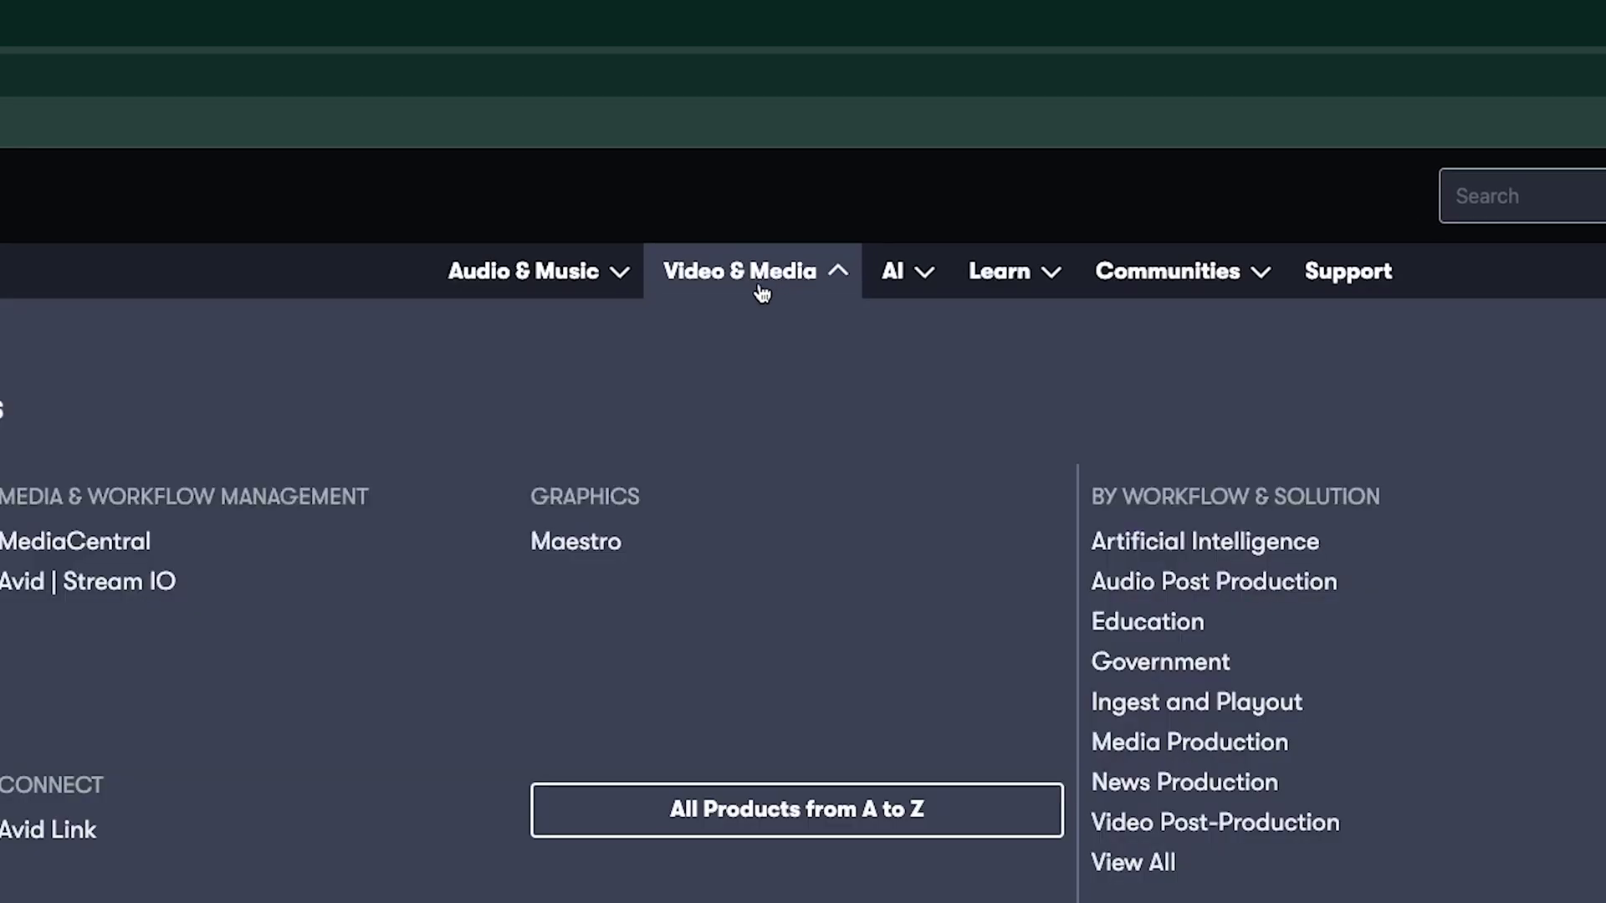
pyautogui.click(306, 545)
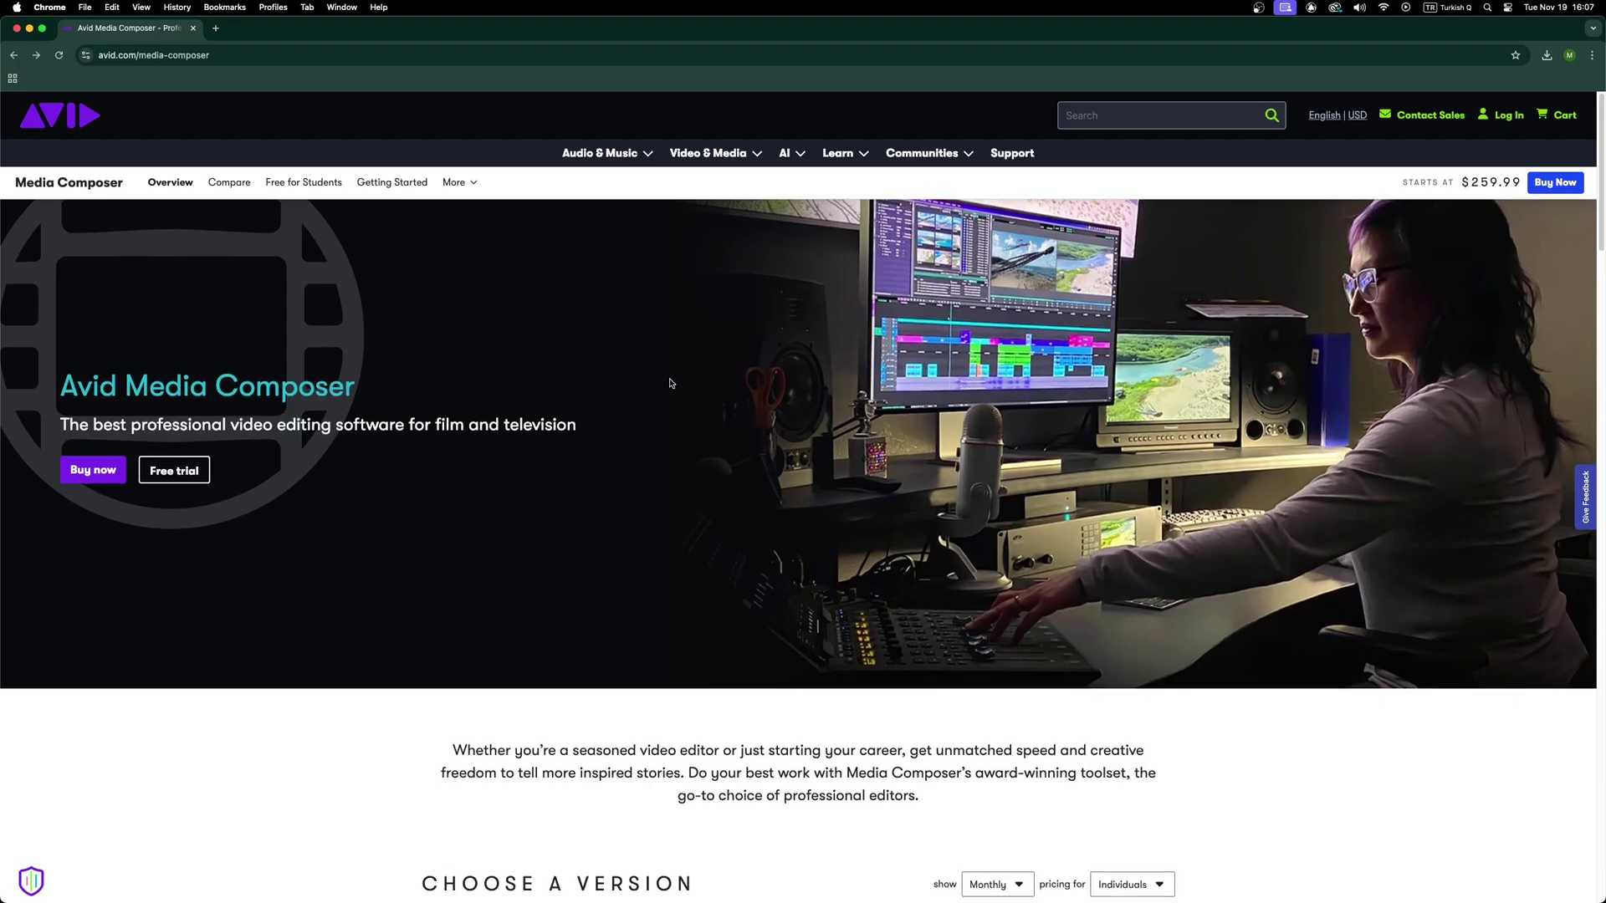
pyautogui.scroll(-10, 1355, 761)
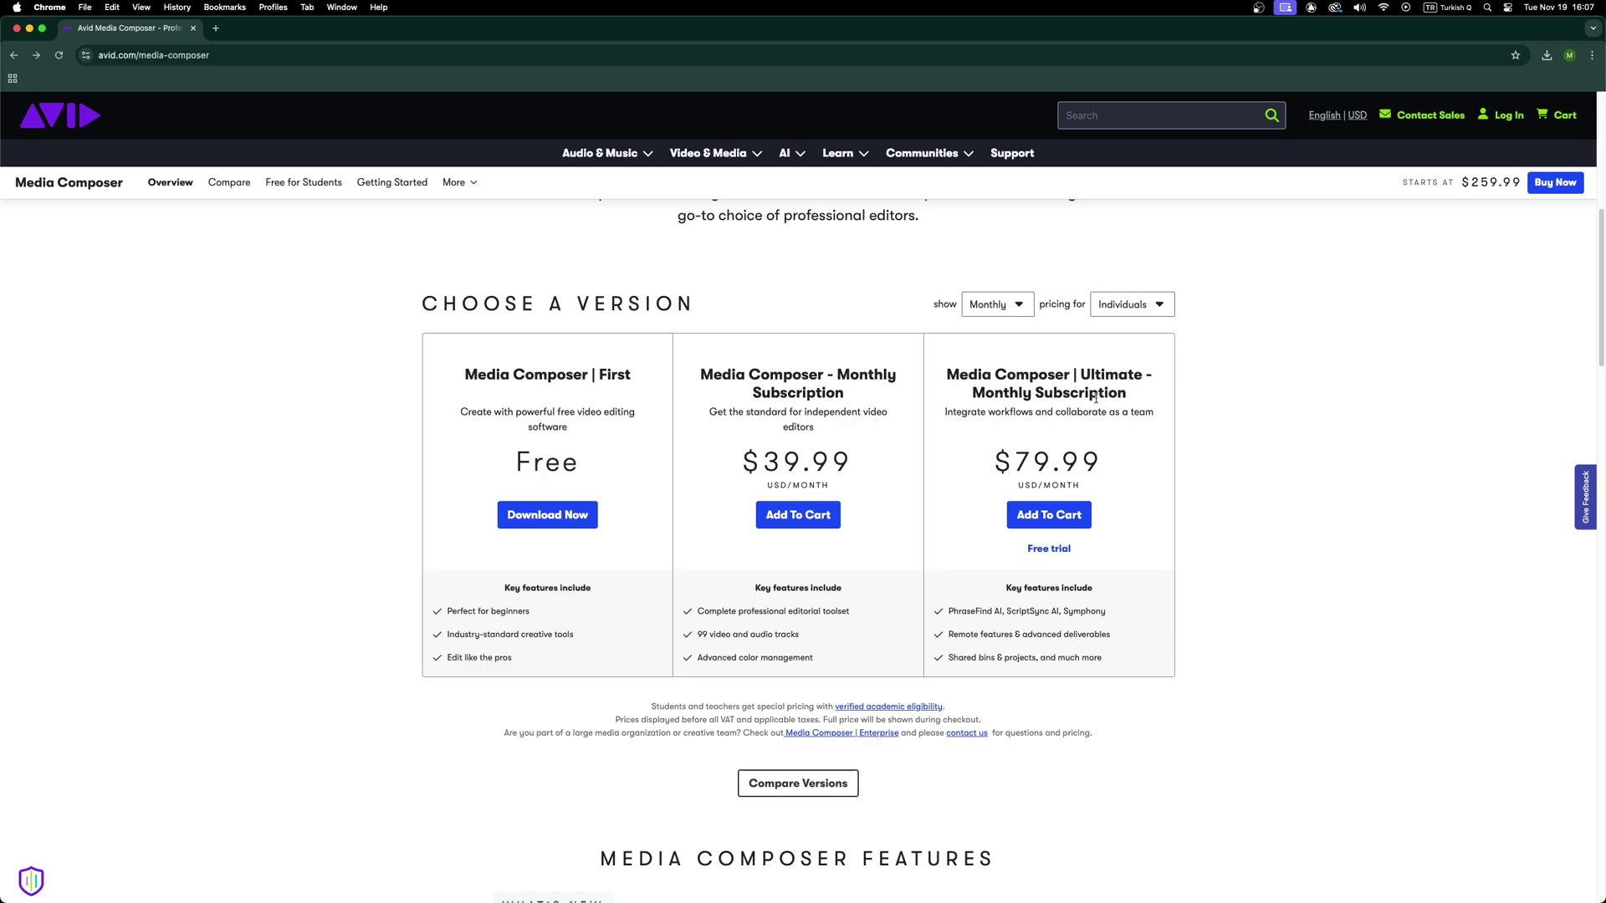
# Show Annual pricing for Students & Teachers and add the $99 Ultimate for EDU plan to the cart.
pyautogui.click(1010, 311)
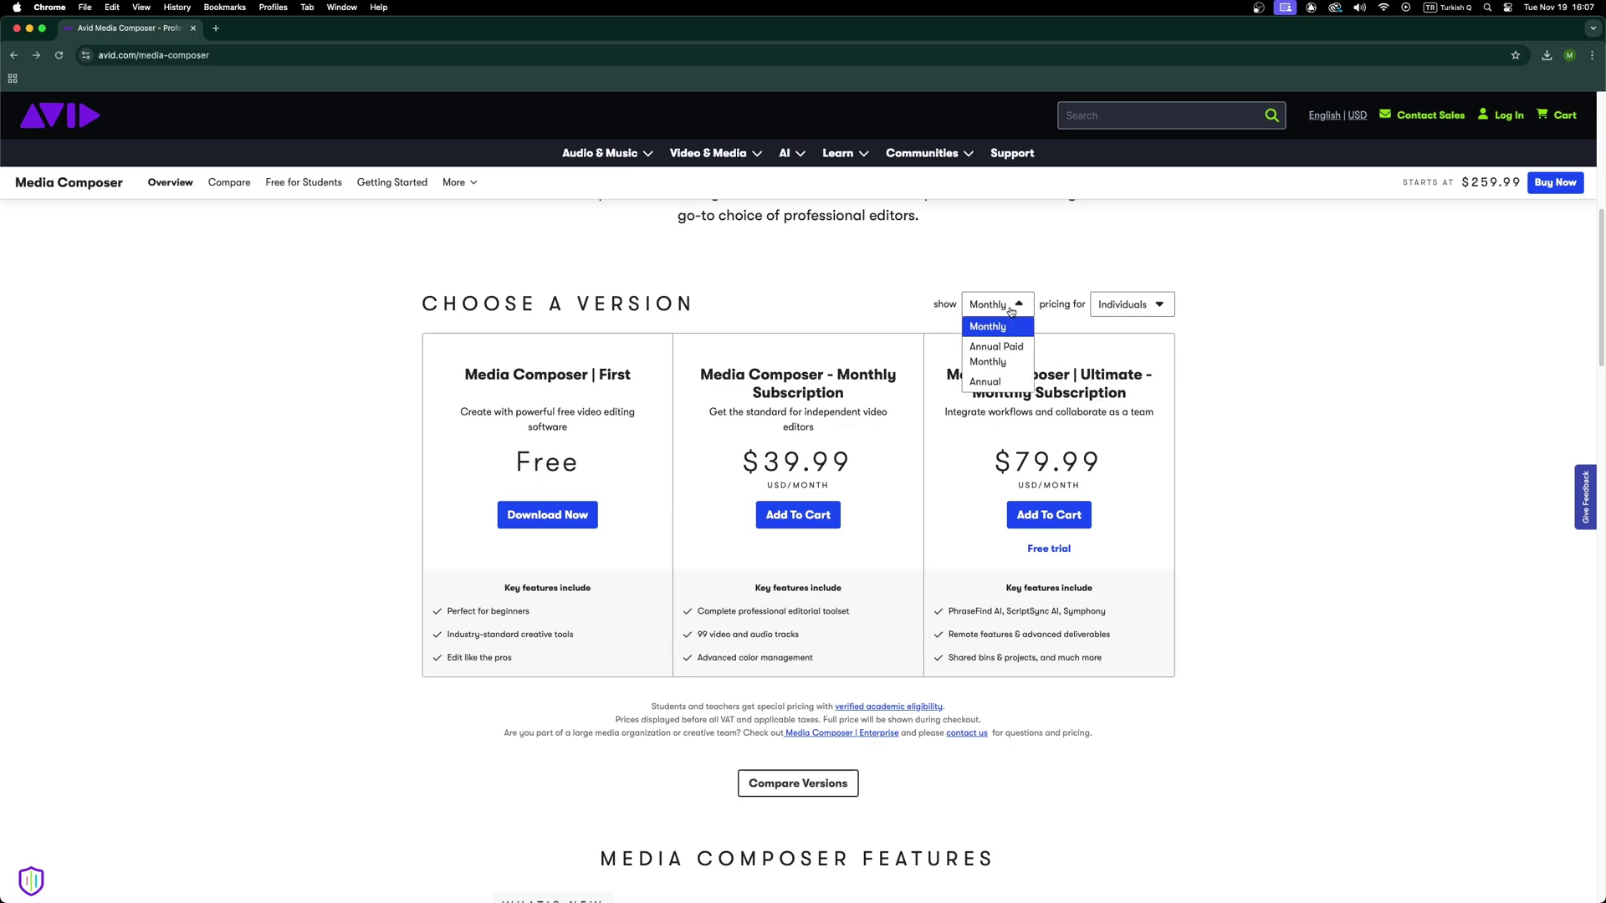
pyautogui.click(1008, 353)
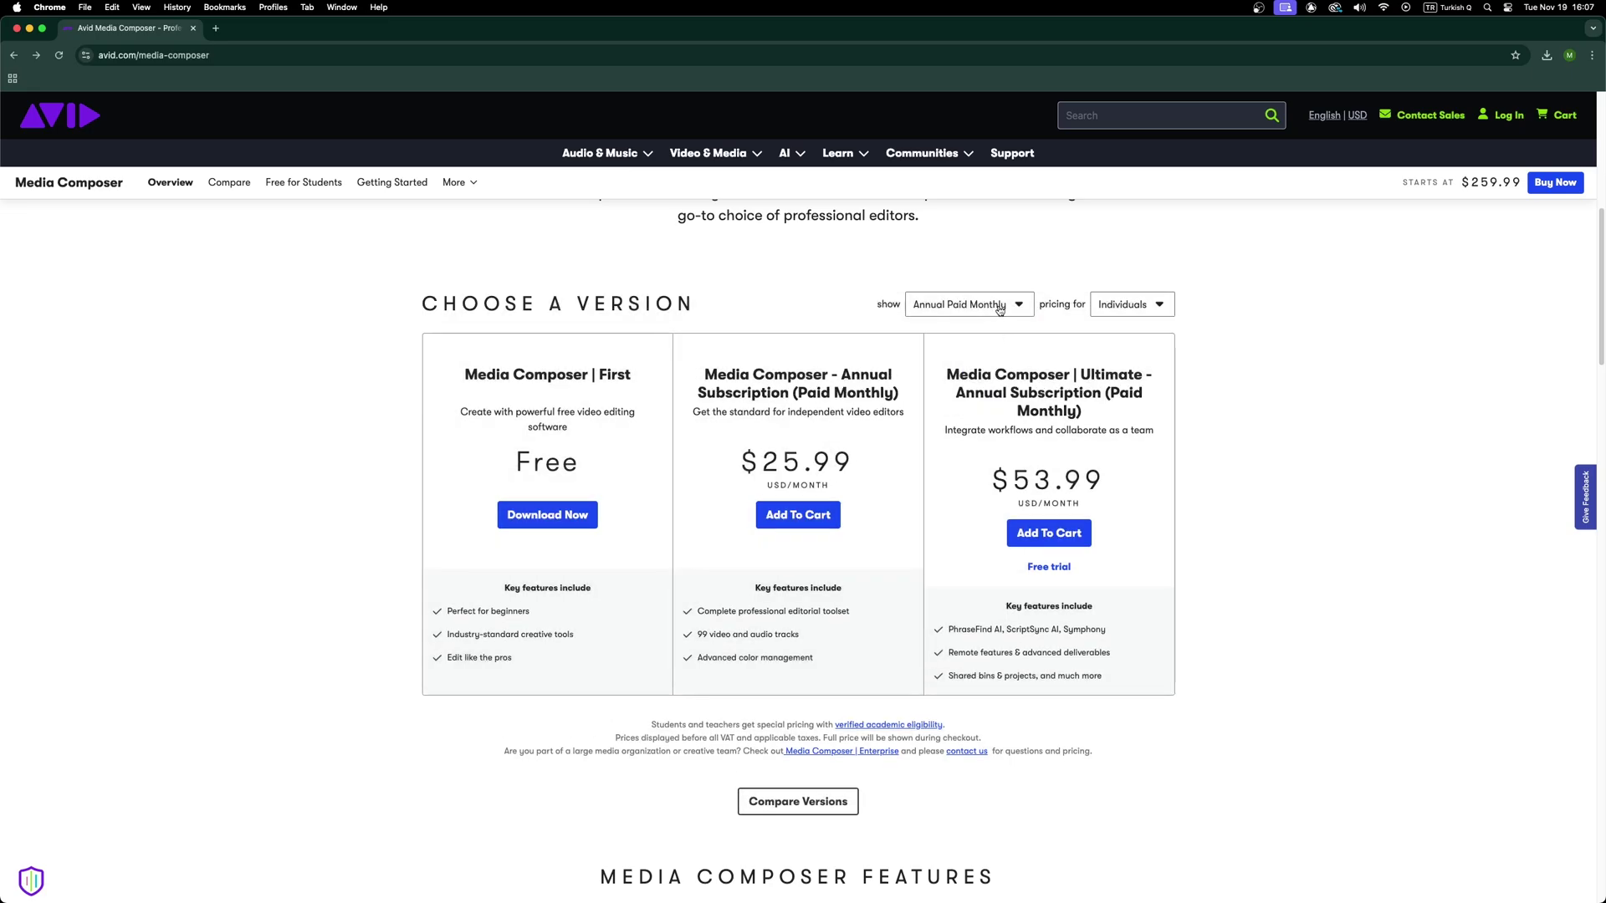
pyautogui.click(999, 310)
pyautogui.click(992, 364)
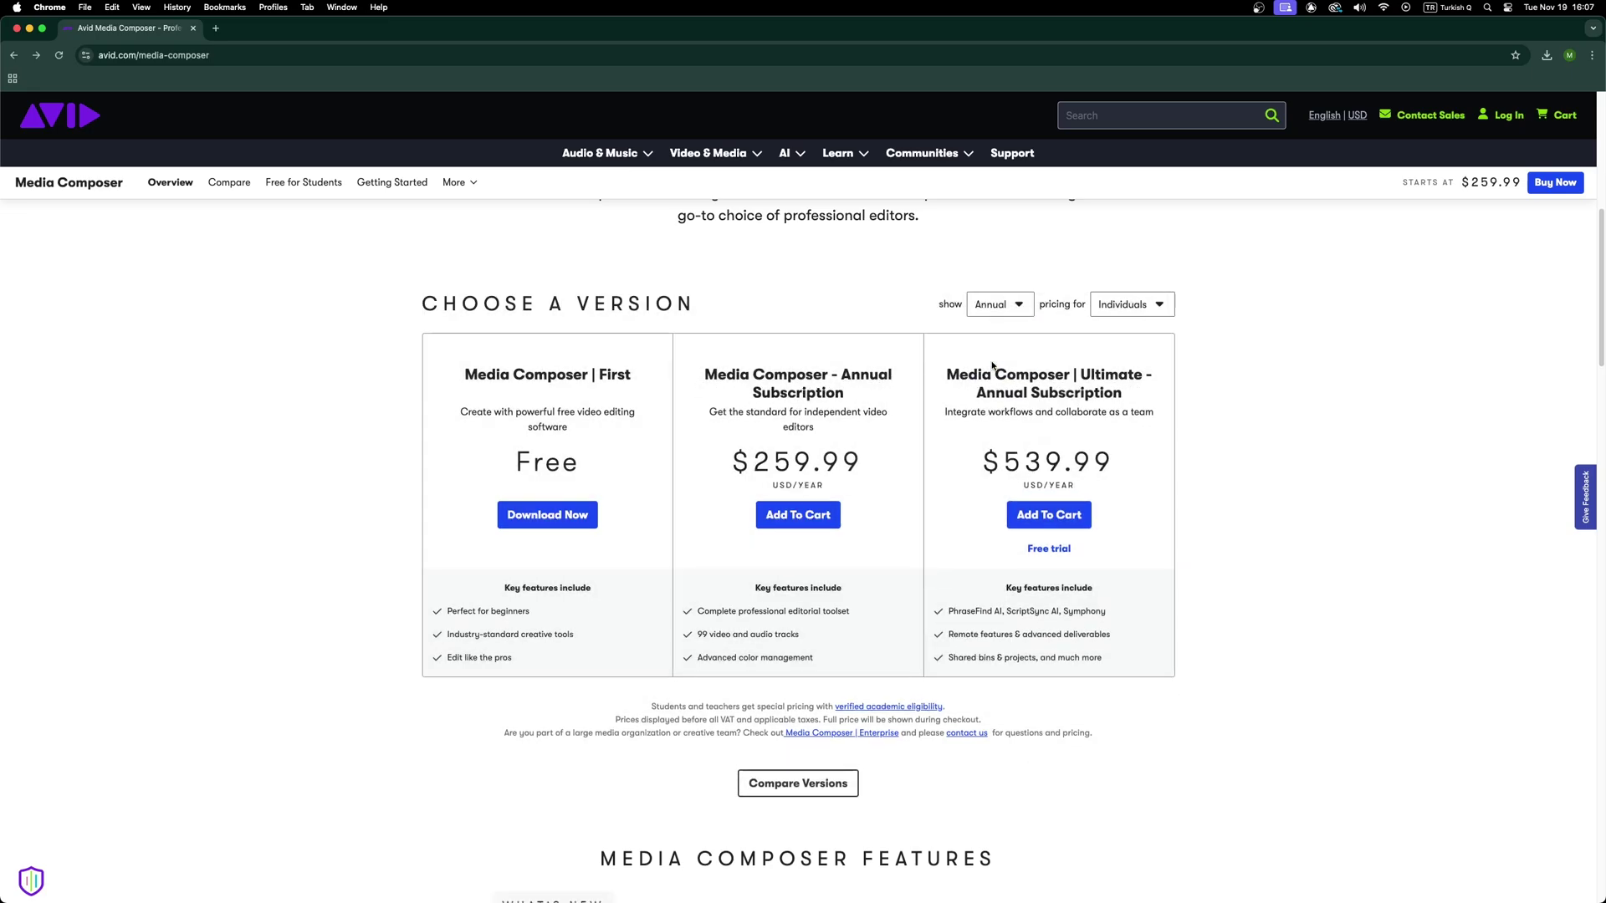
pyautogui.click(1124, 311)
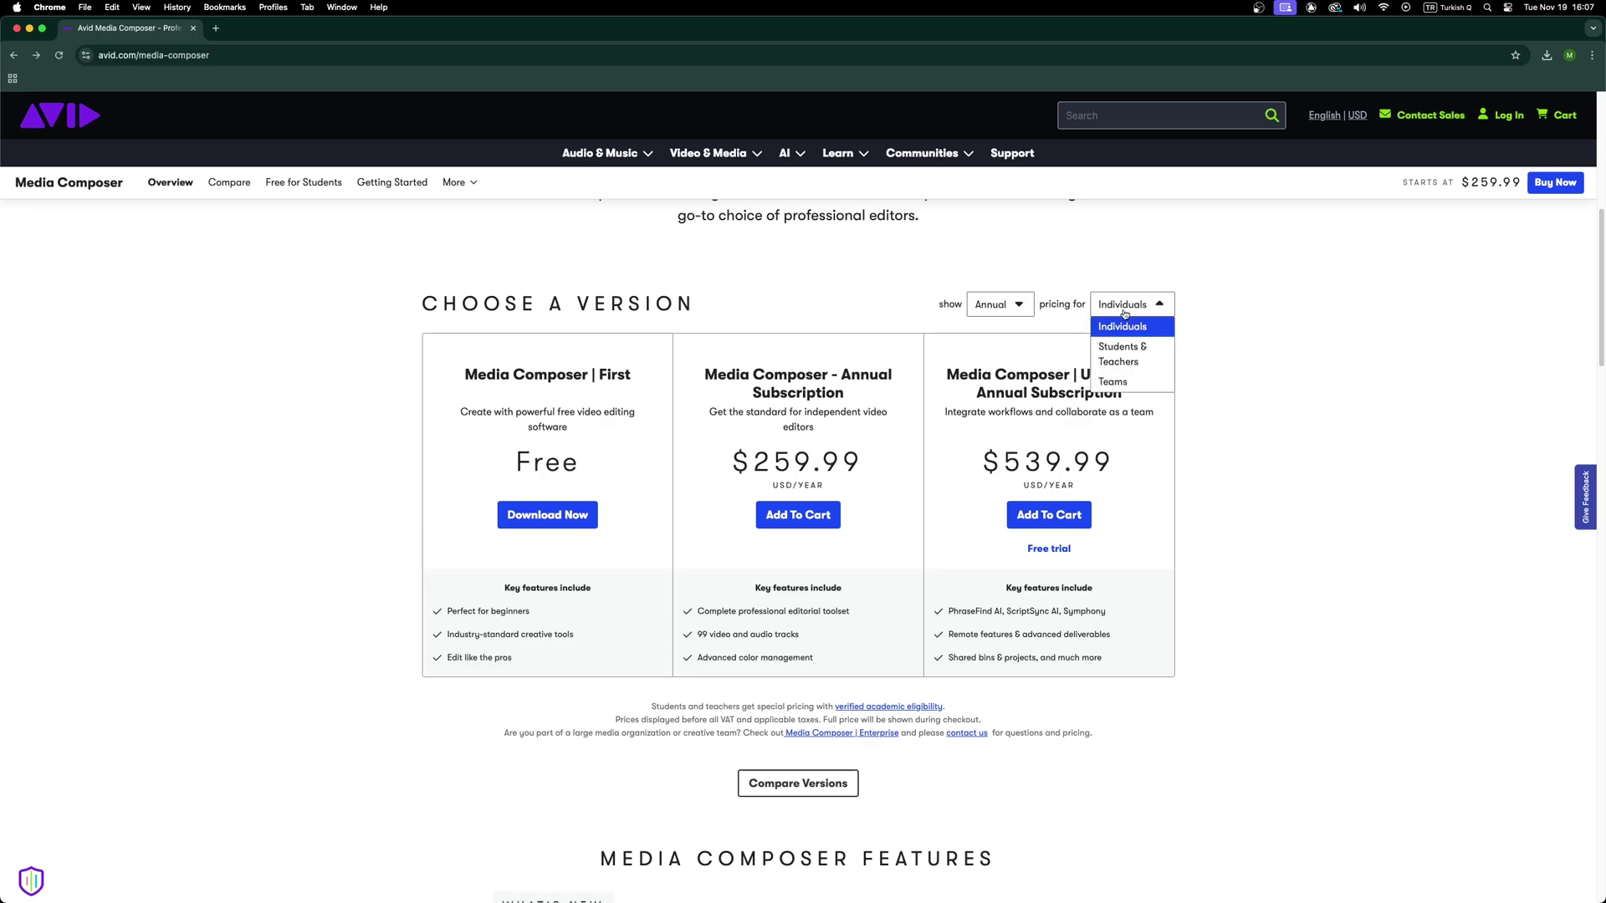
pyautogui.click(1132, 360)
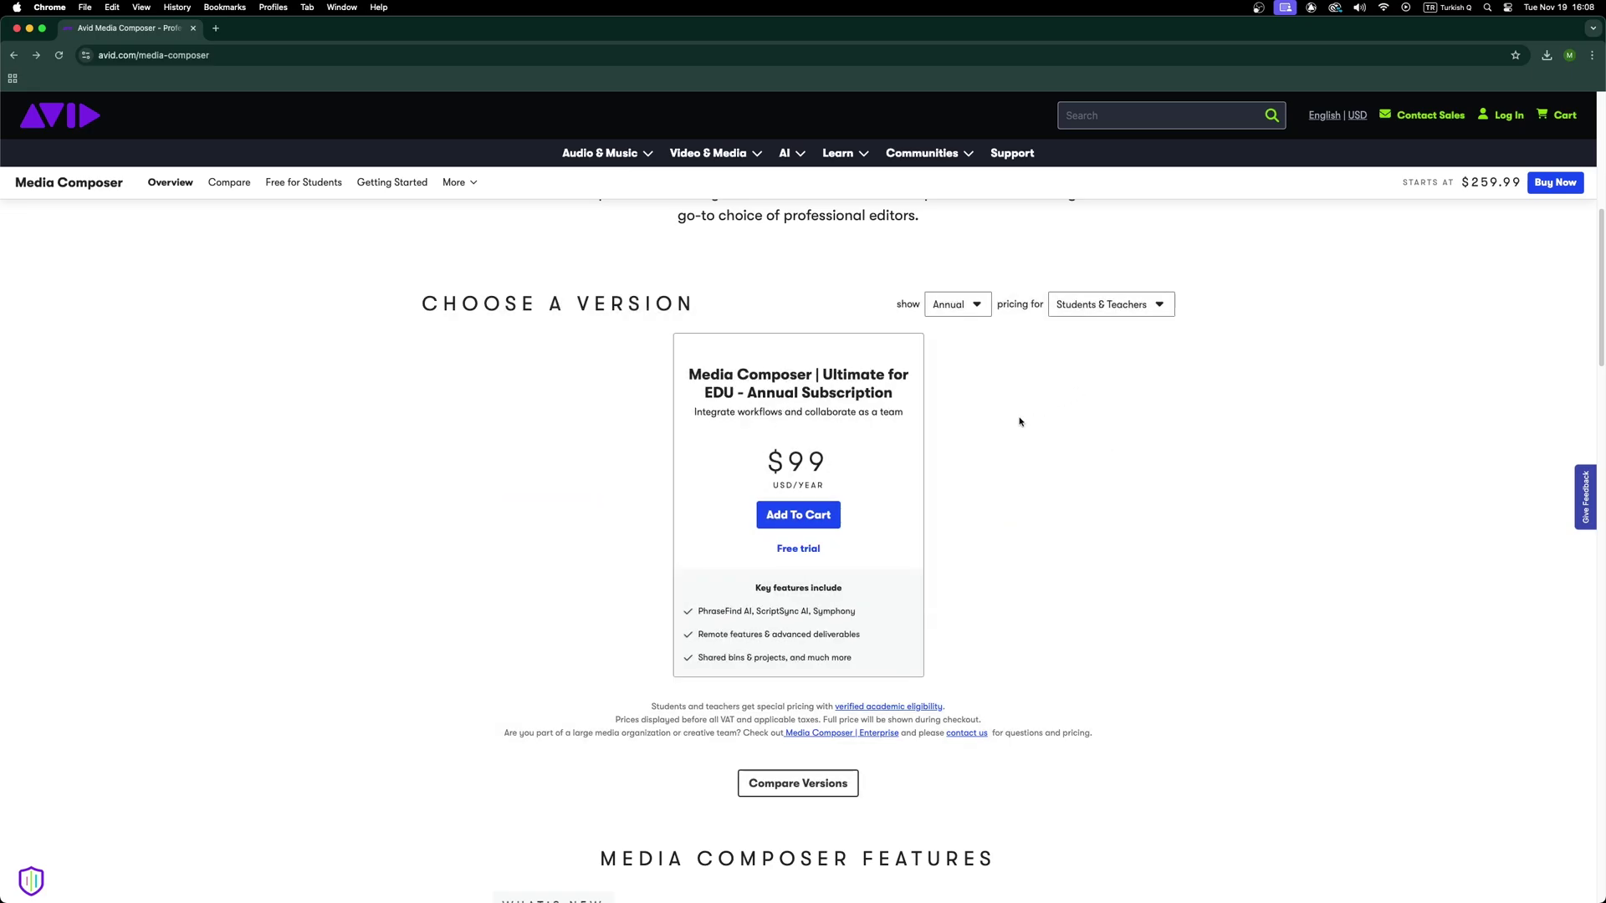
pyautogui.click(809, 521)
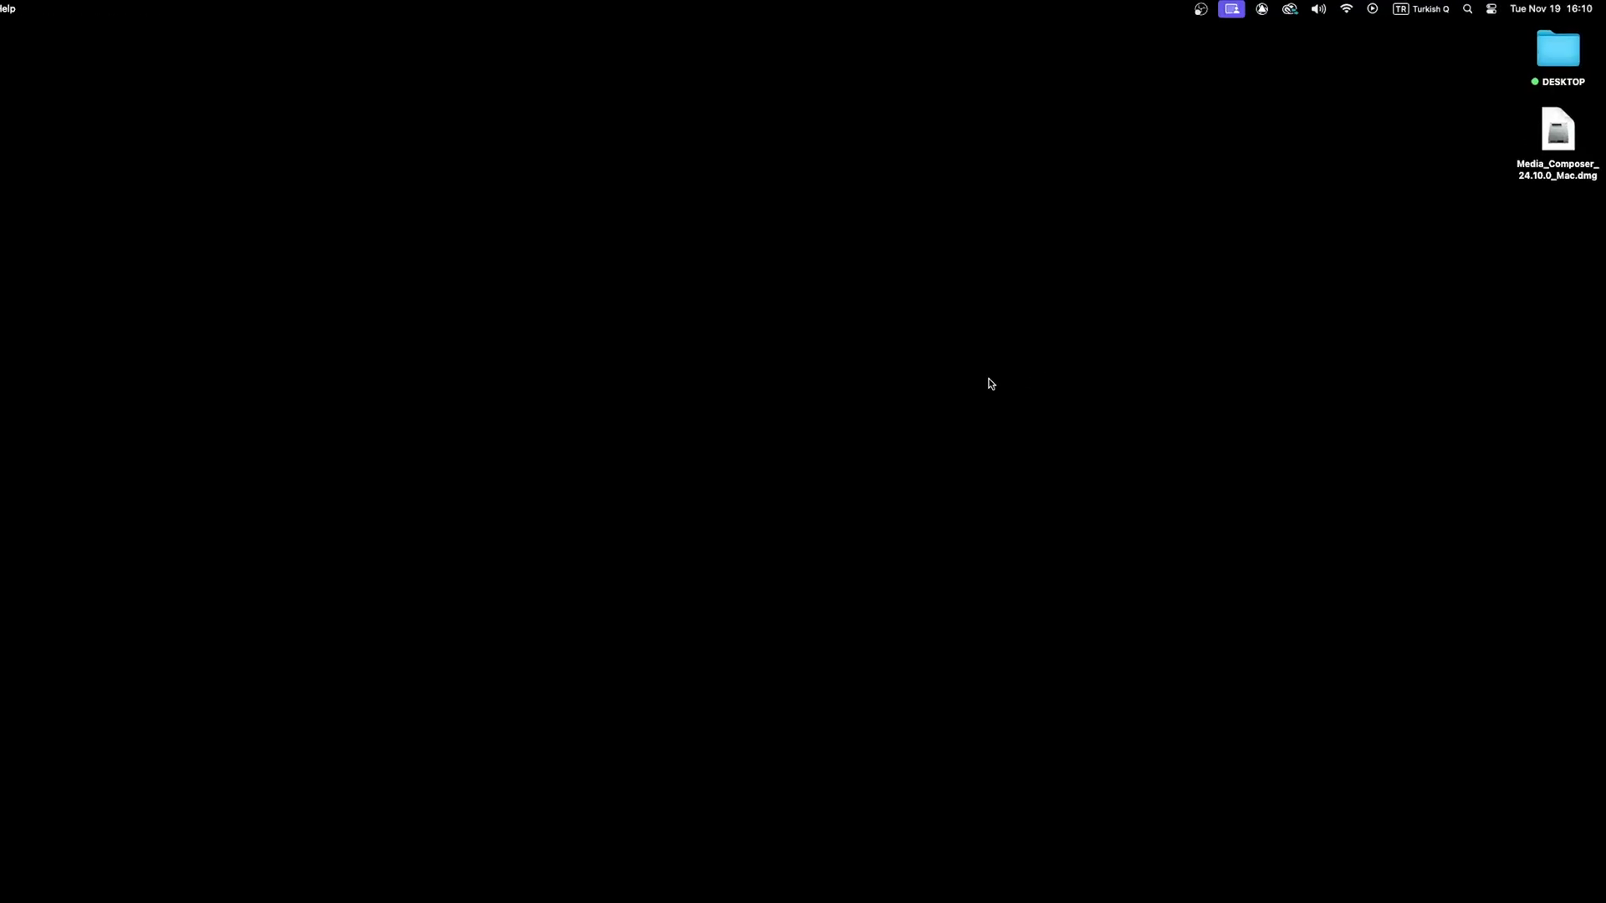
# Bring up the Avid Link window and start signing in with the account e-mail.
pyautogui.click(1257, 8)
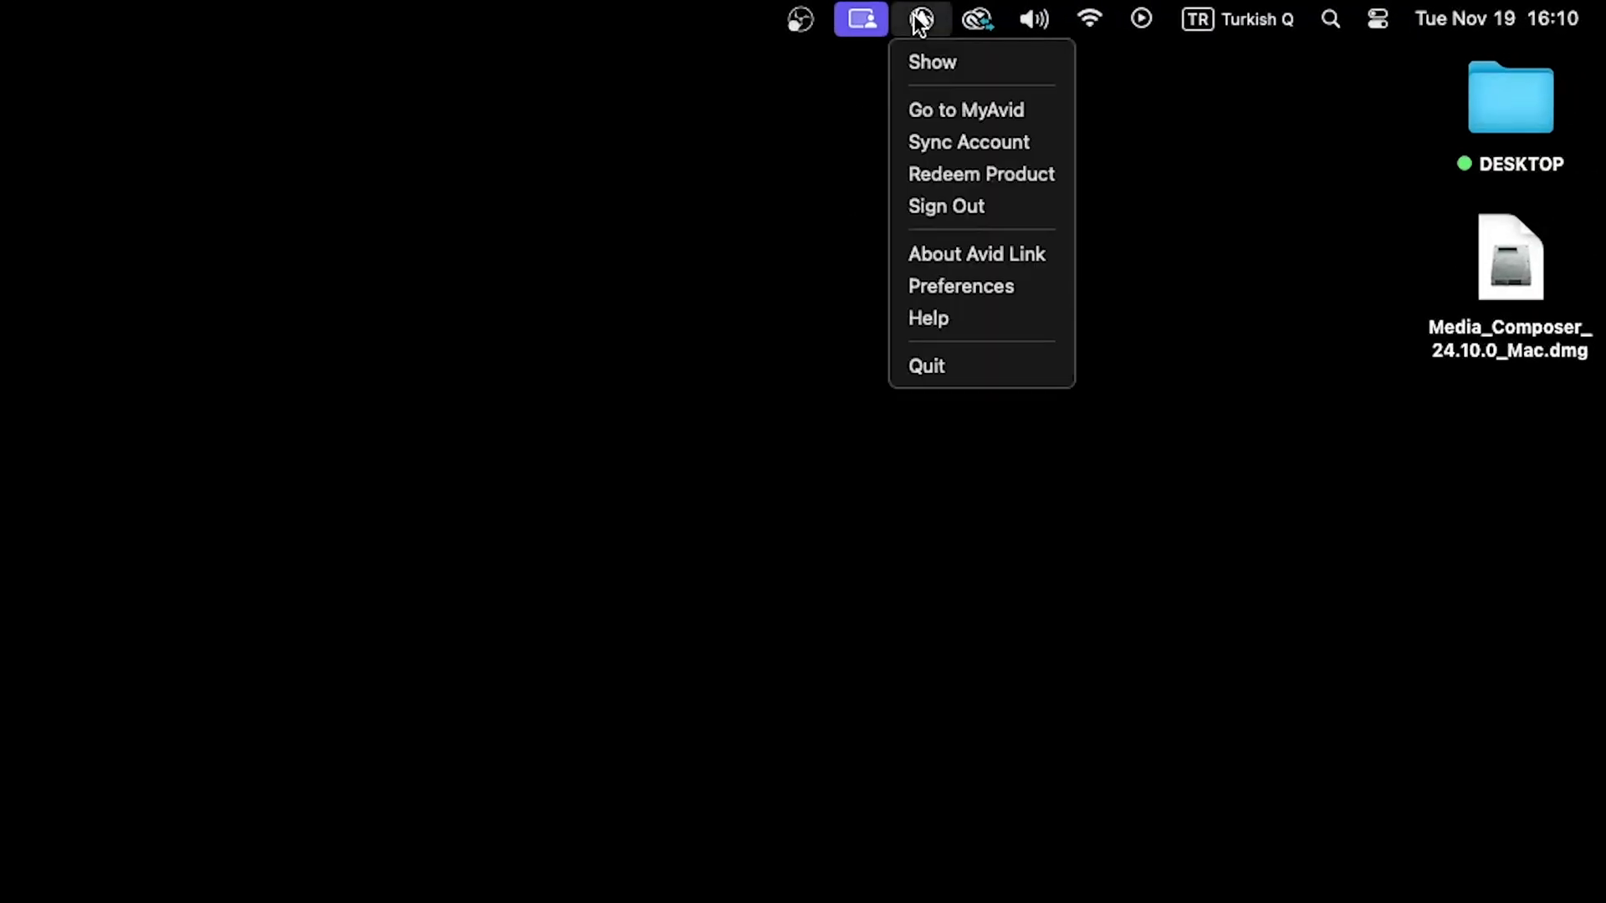
pyautogui.click(931, 57)
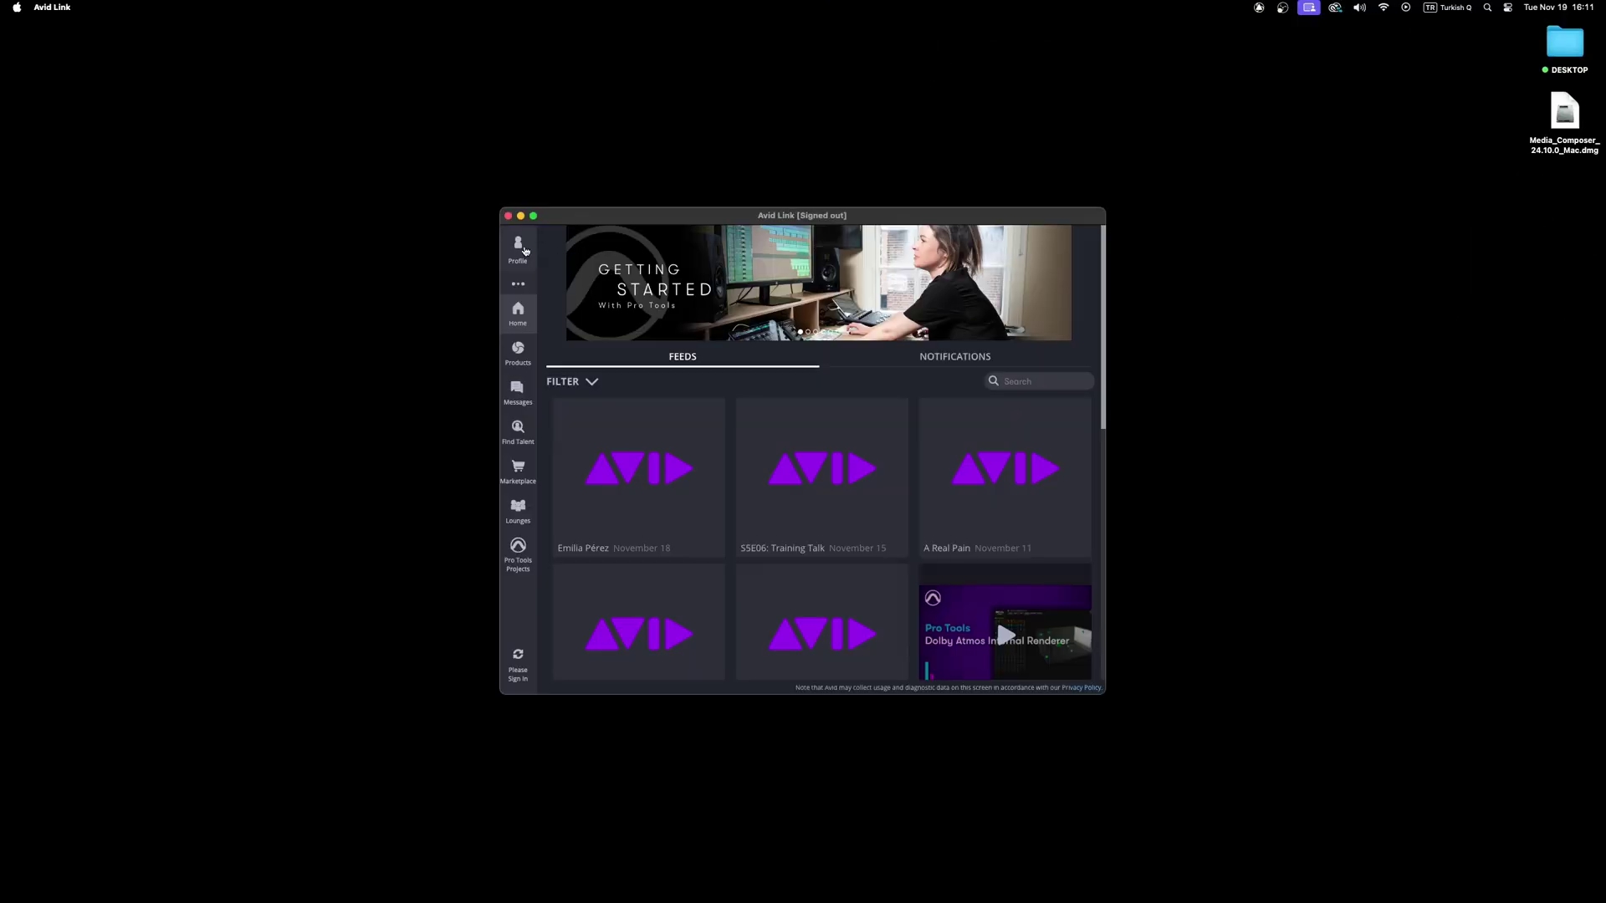
pyautogui.click(518, 248)
pyautogui.click(762, 306)
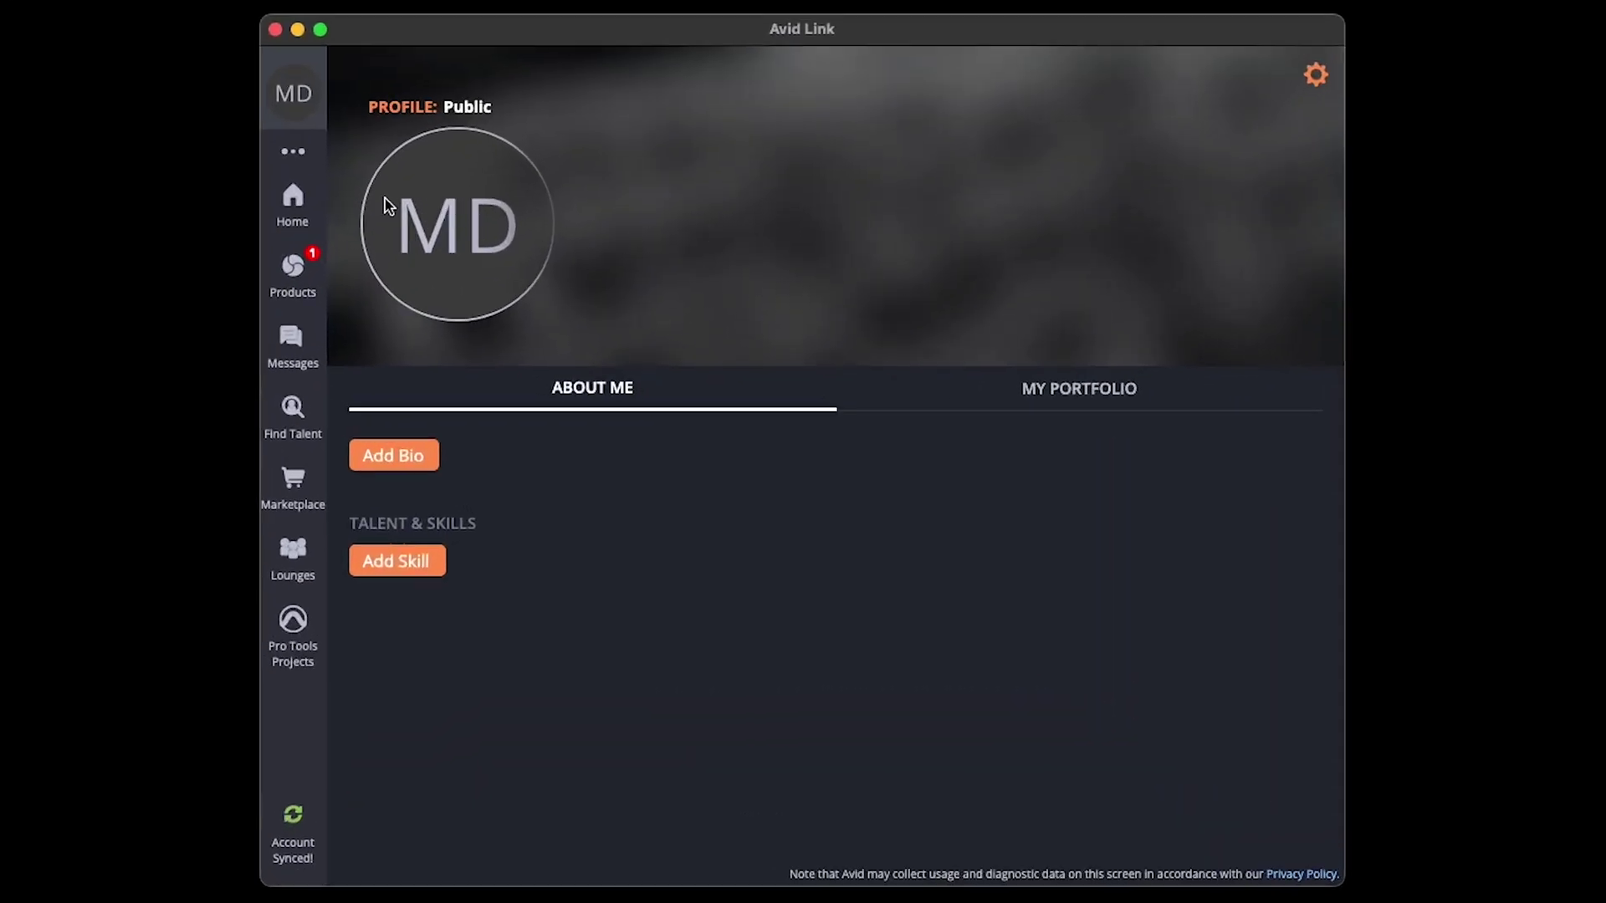
# Choose License for Media Composer under Products to reach Manage Devices.
pyautogui.click(298, 272)
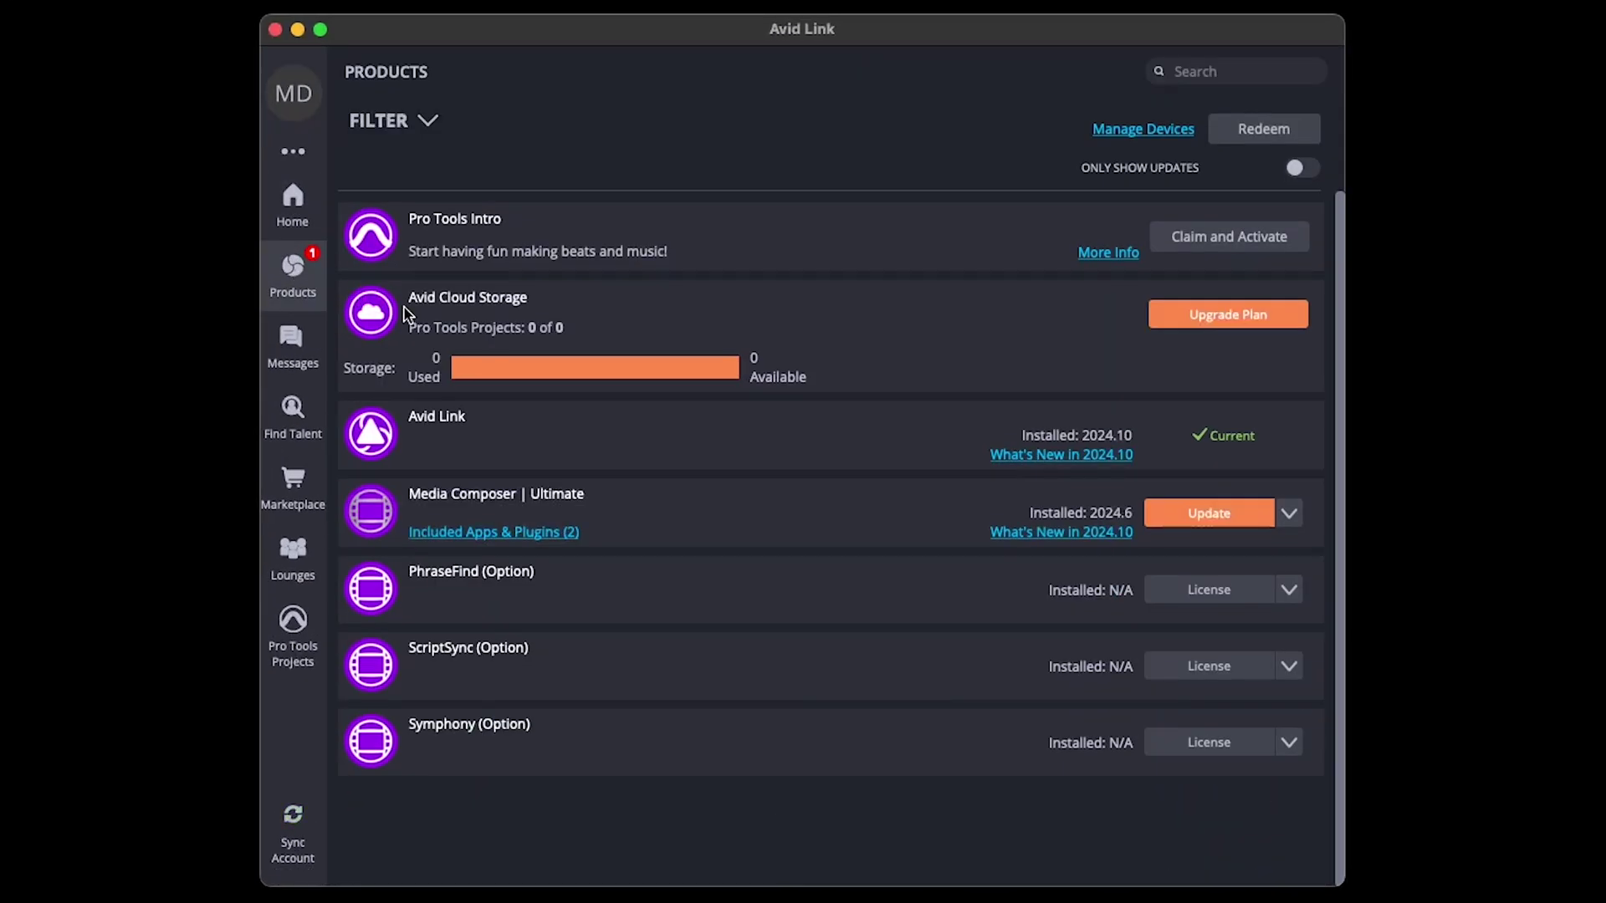
pyautogui.click(1289, 514)
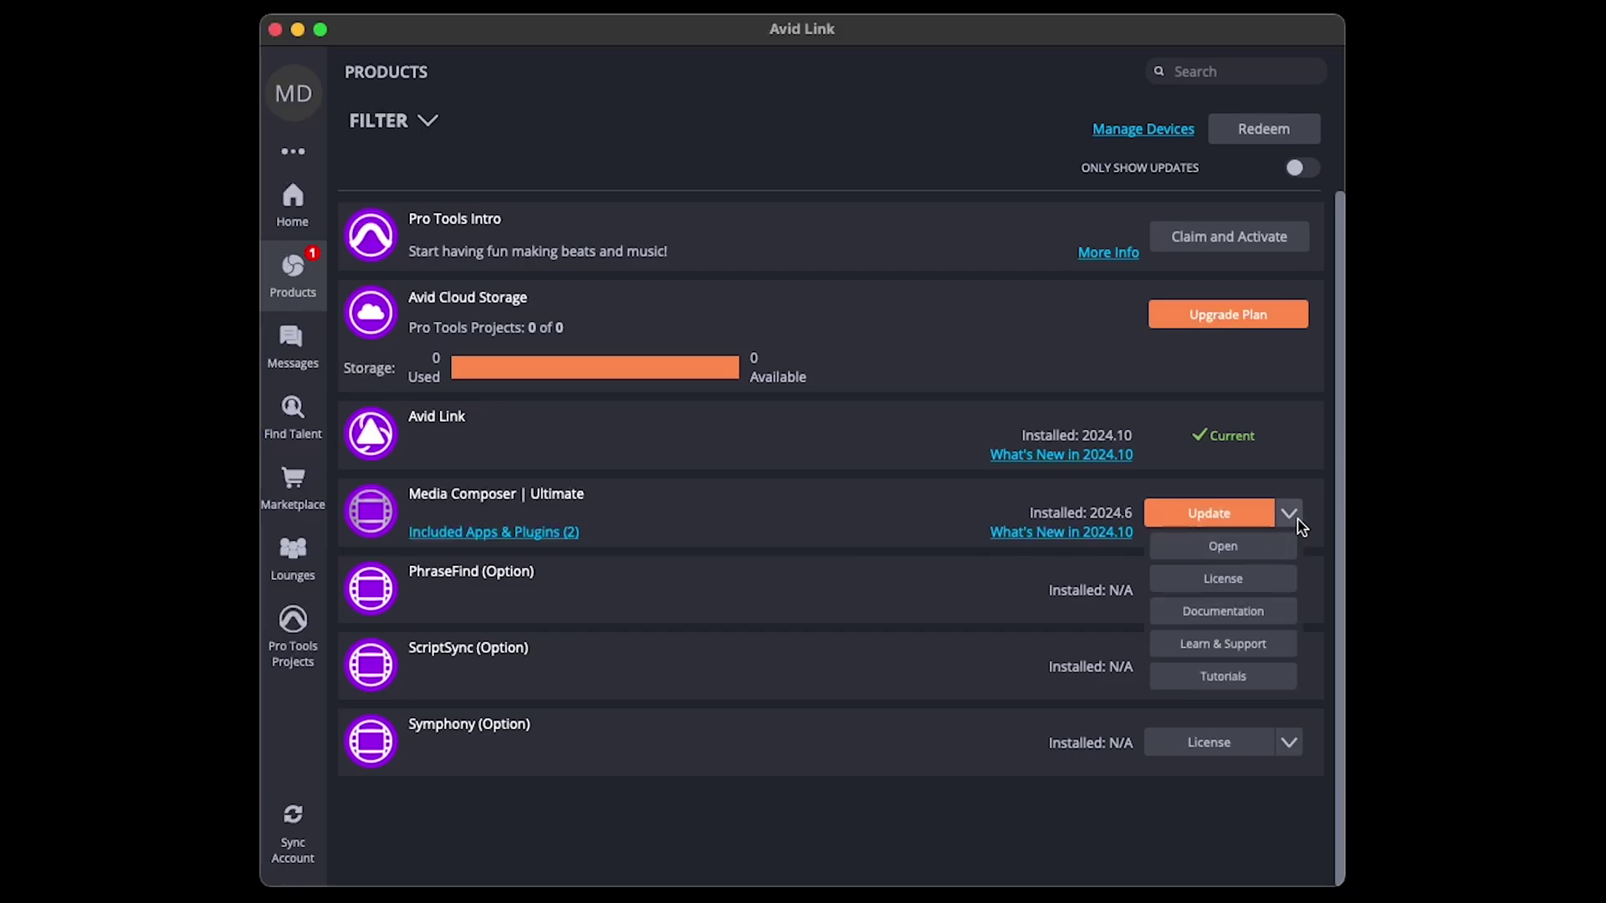
pyautogui.click(1241, 581)
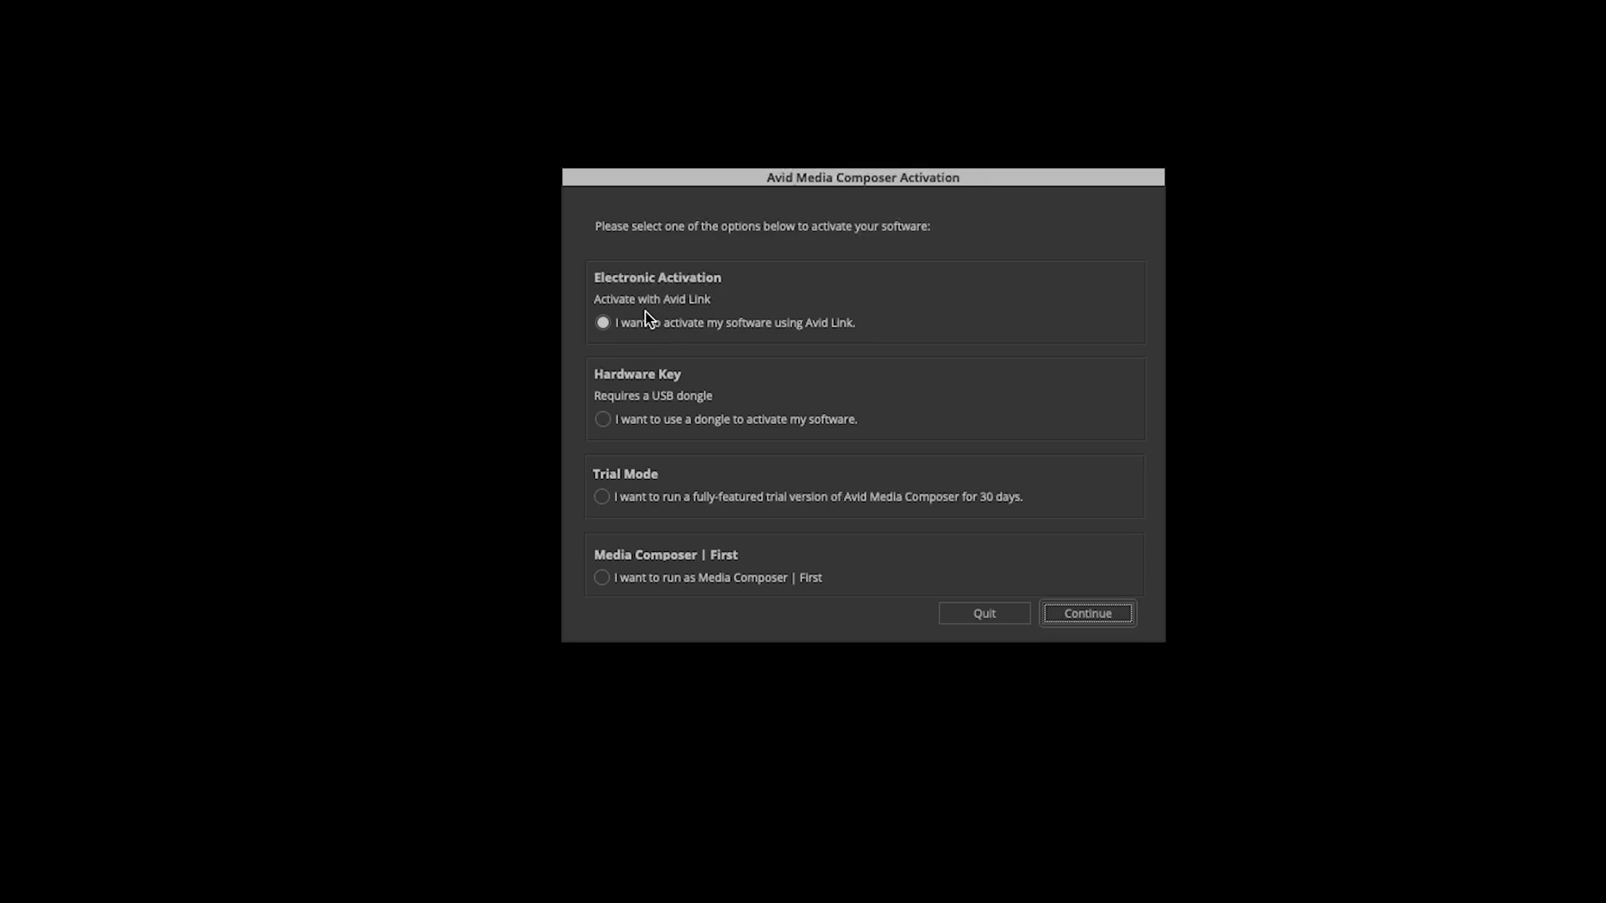
# Continue with electronic activation through Avid Link to reach the Select Project window.
pyautogui.click(1109, 615)
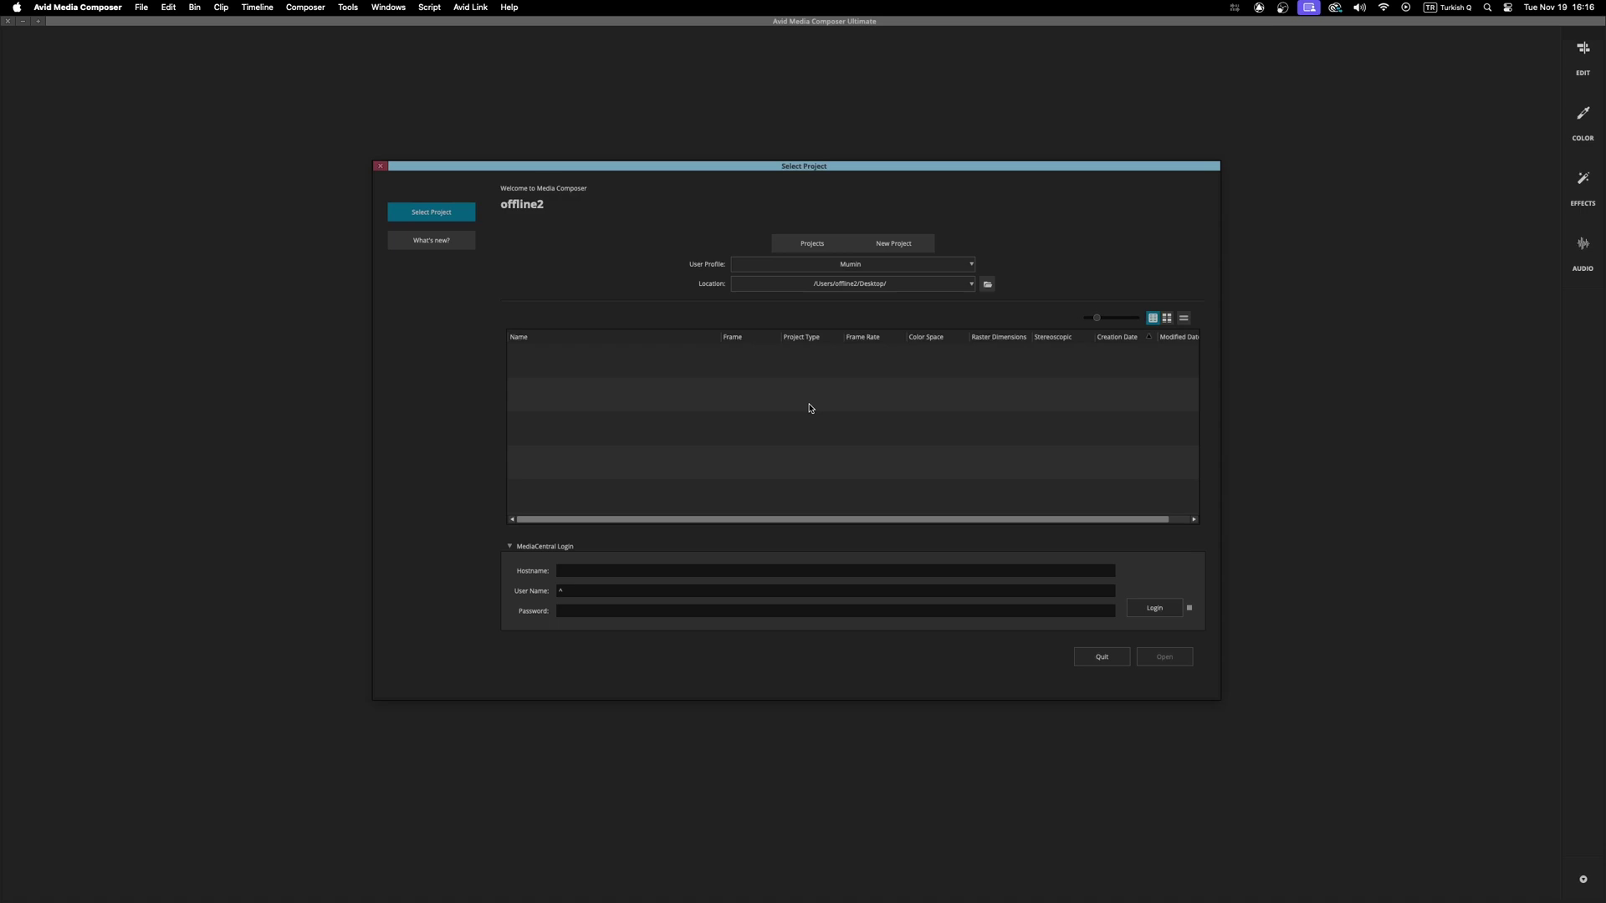
# Create a project named TEST_PROJECT with 1080p/25 format, stored on the Desktop, and open it.
pyautogui.click(895, 243)
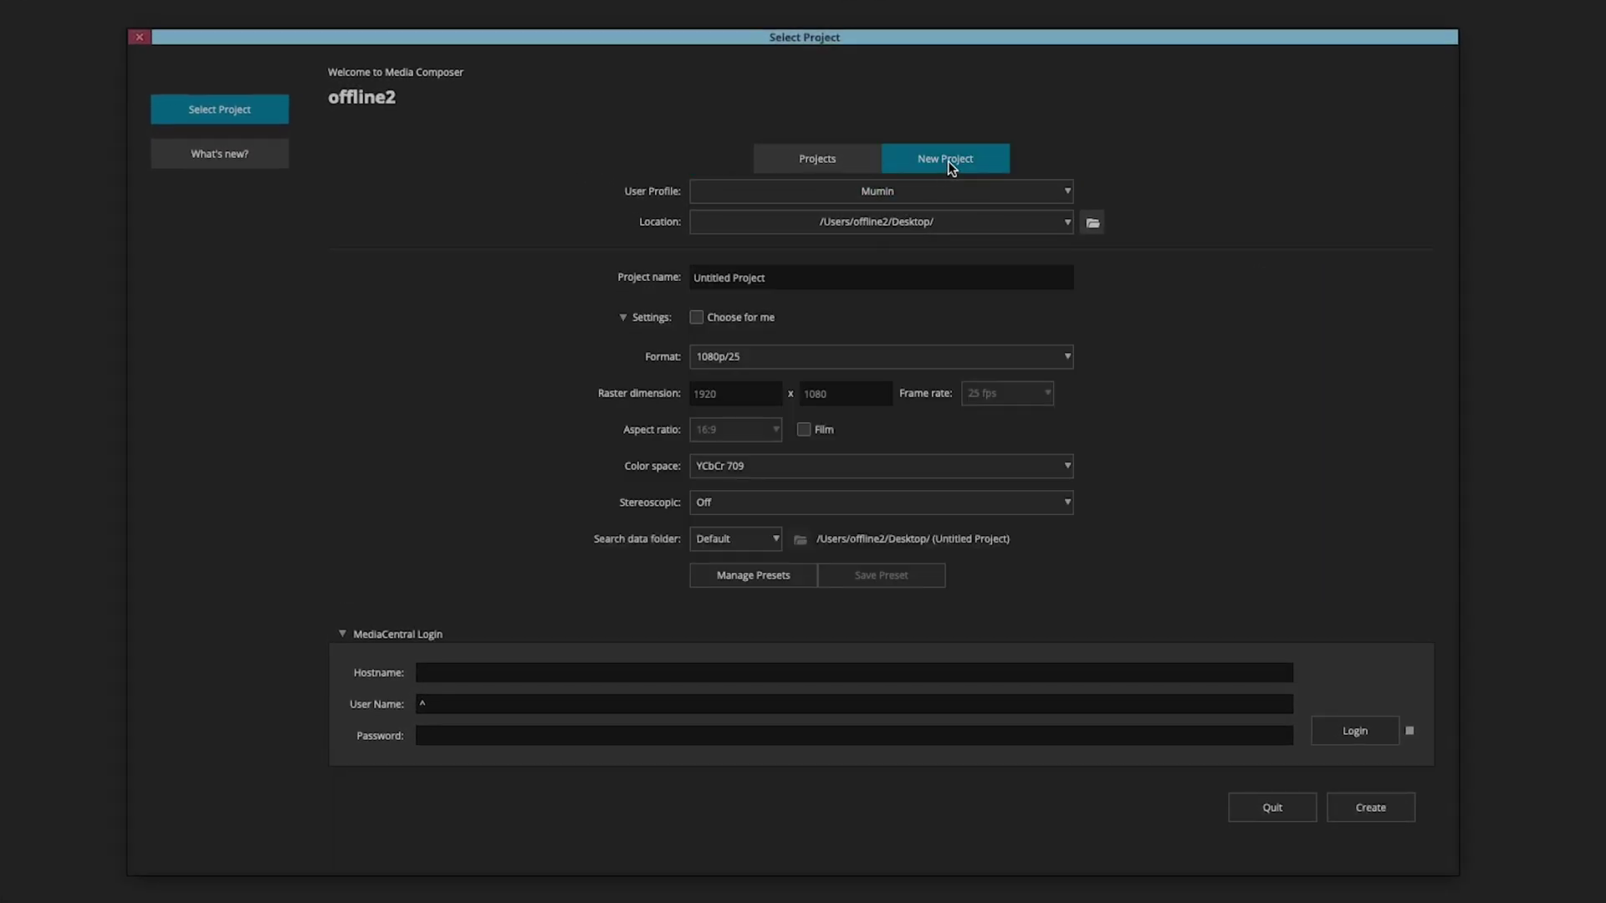
pyautogui.click(789, 277)
pyautogui.write('TEST_PROJECT')
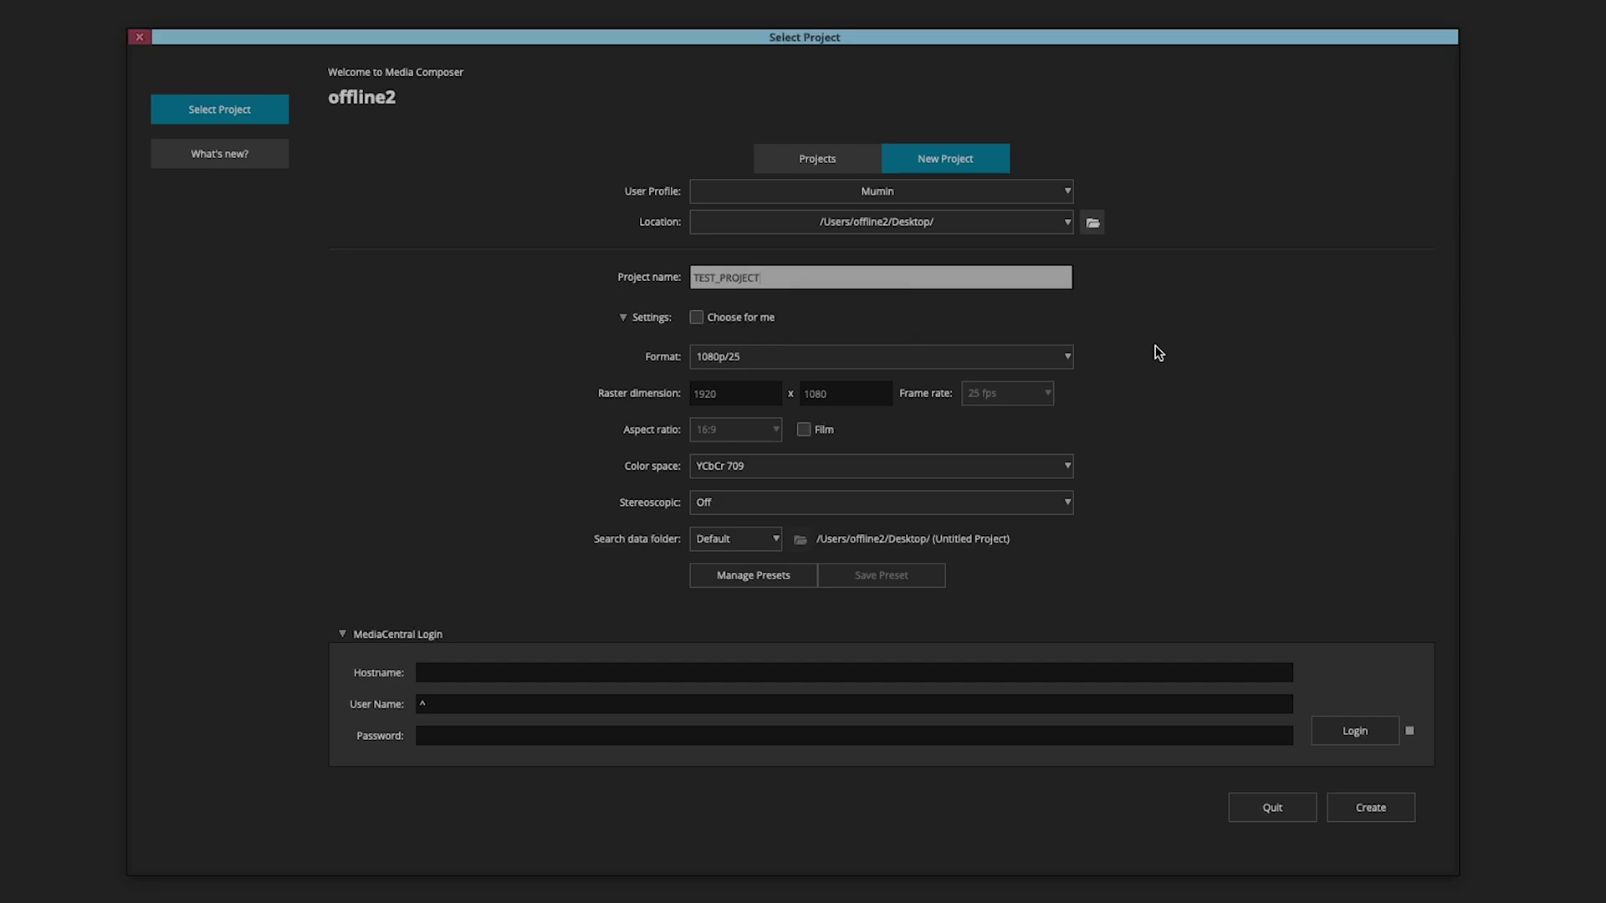
pyautogui.click(789, 356)
pyautogui.moveTo(756, 382)
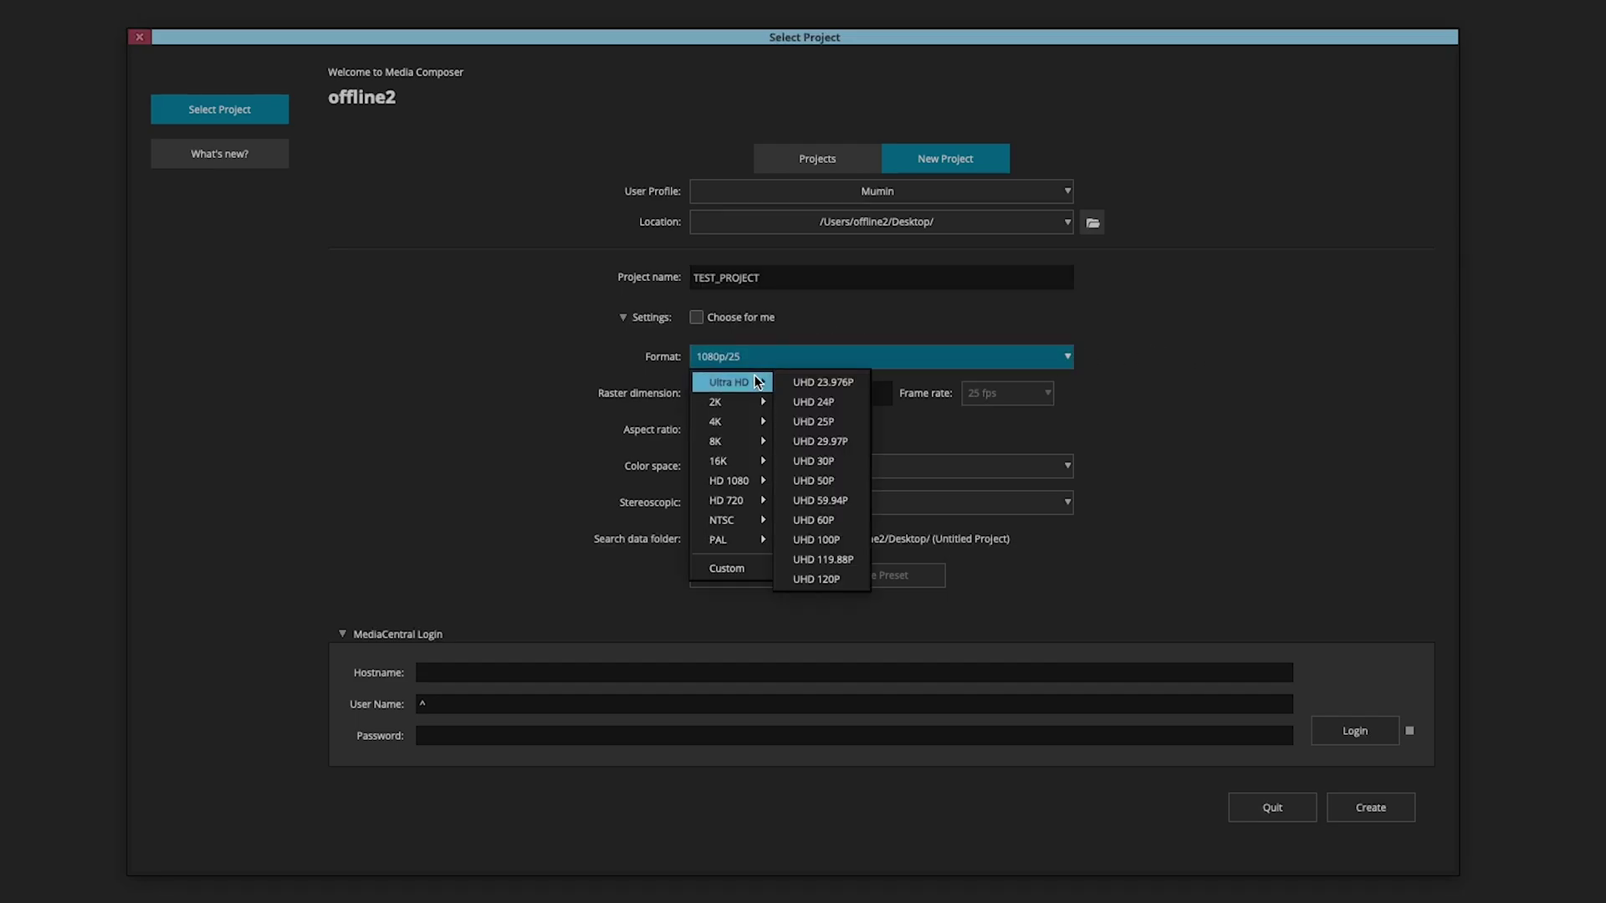
pyautogui.click(874, 358)
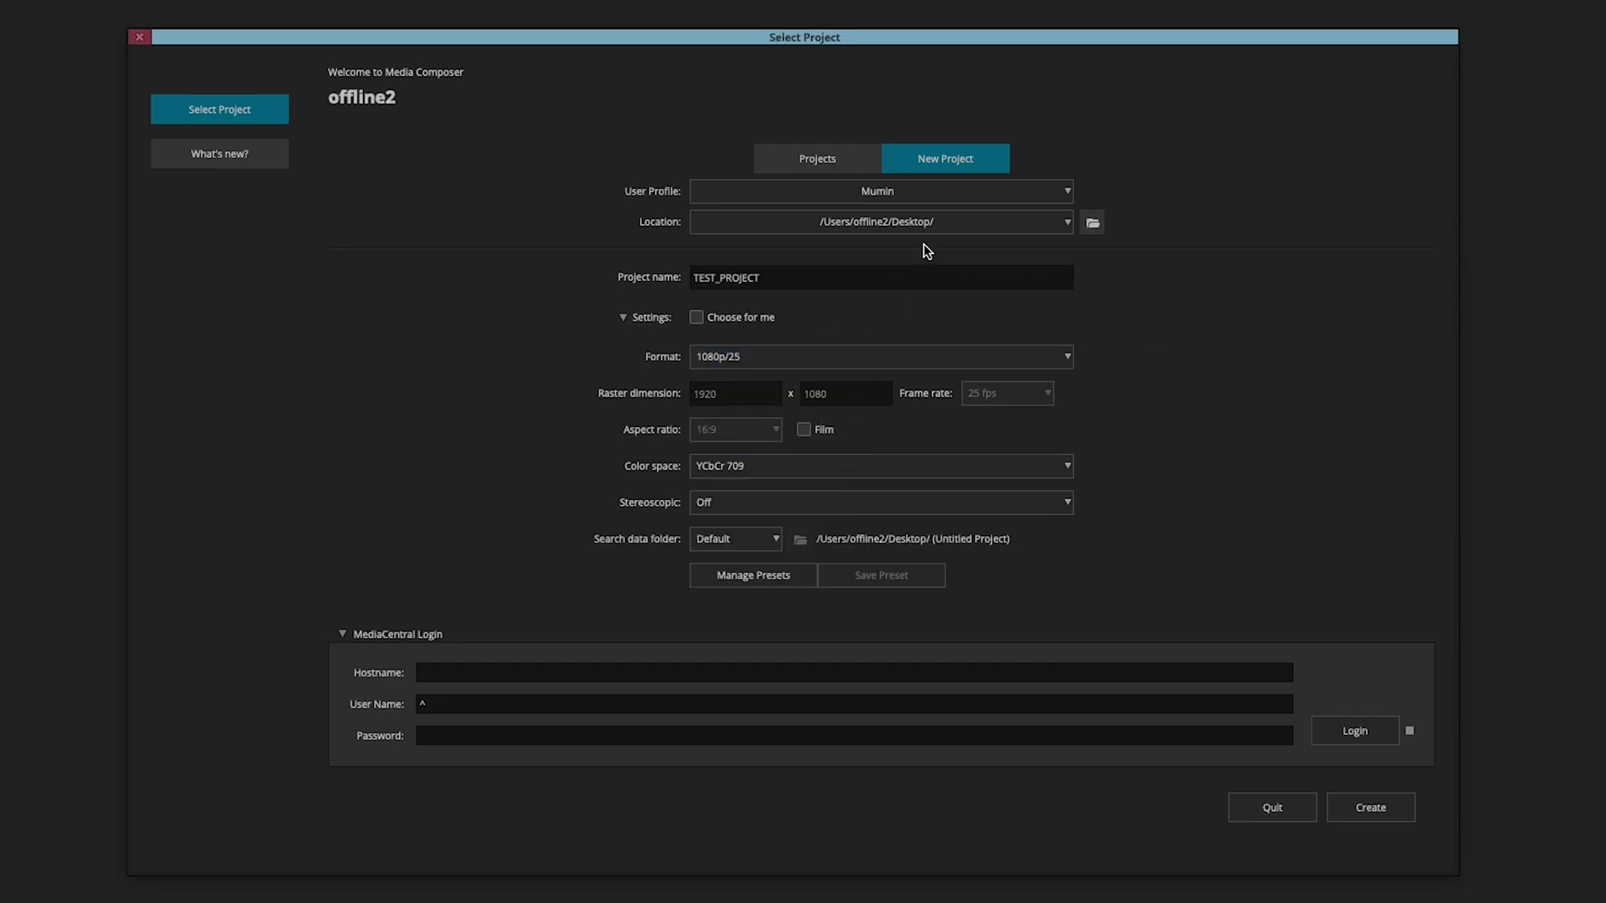
pyautogui.click(925, 222)
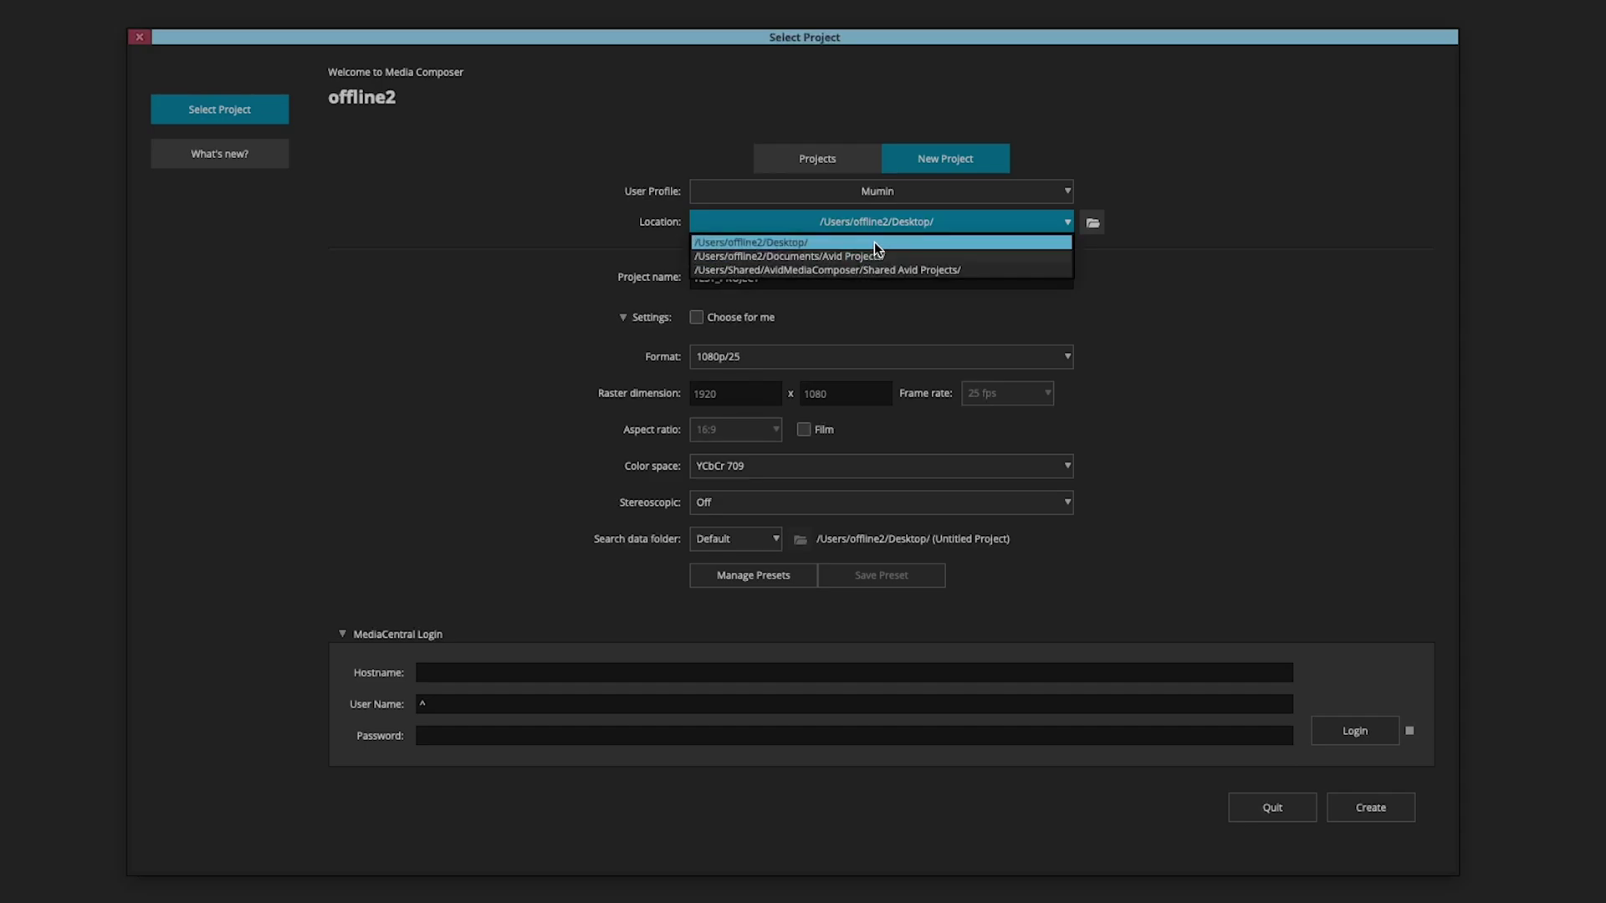
pyautogui.click(888, 241)
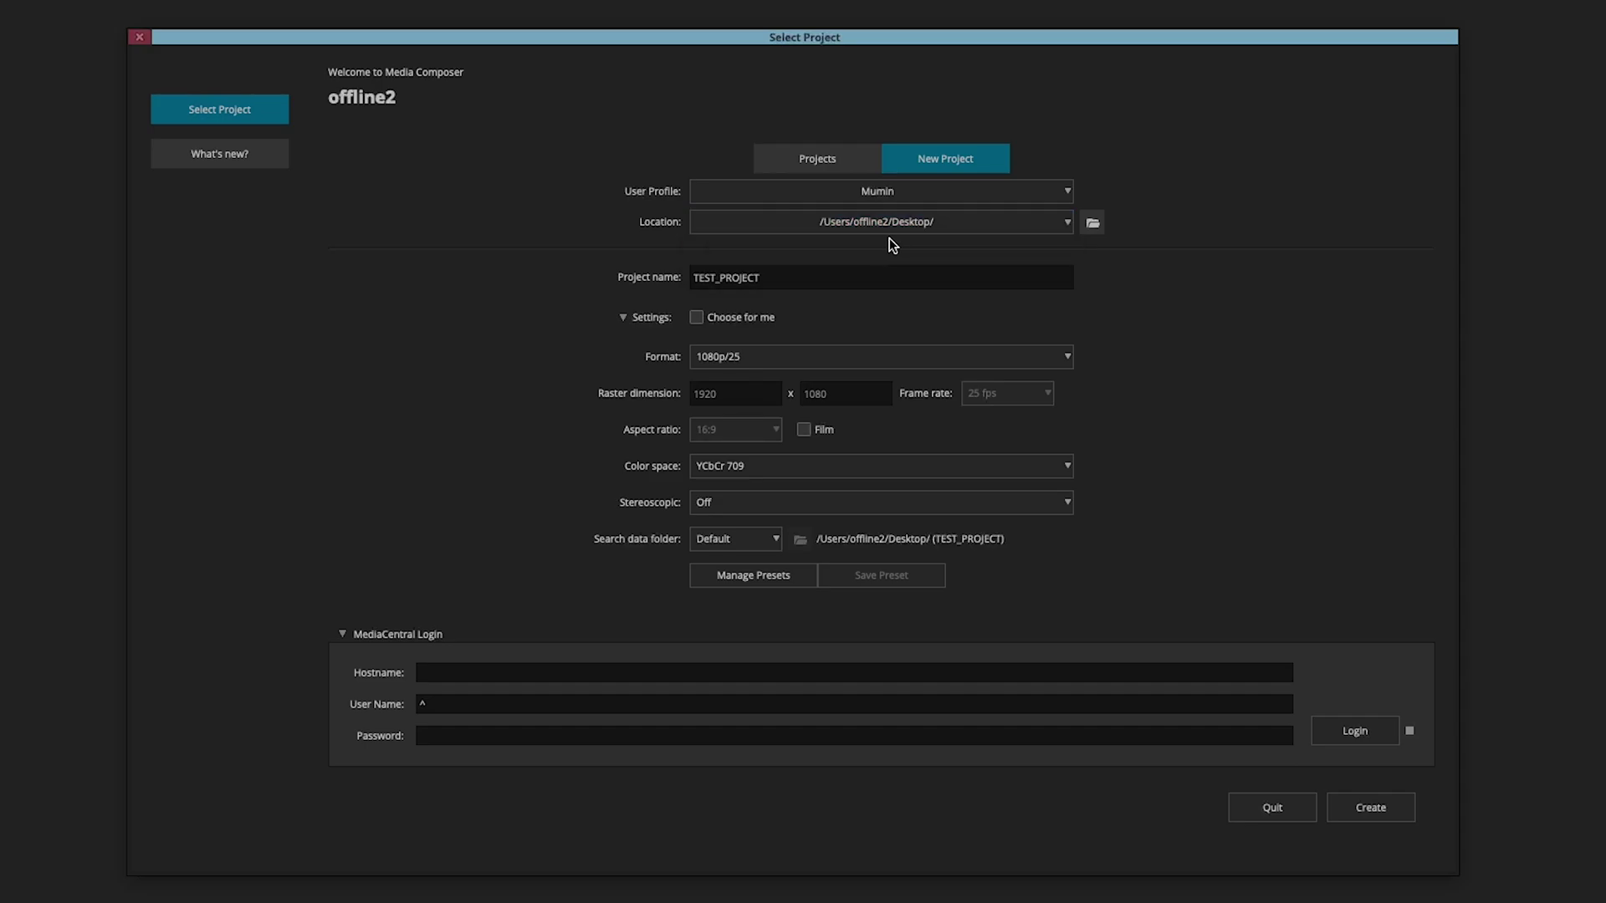
pyautogui.click(1380, 798)
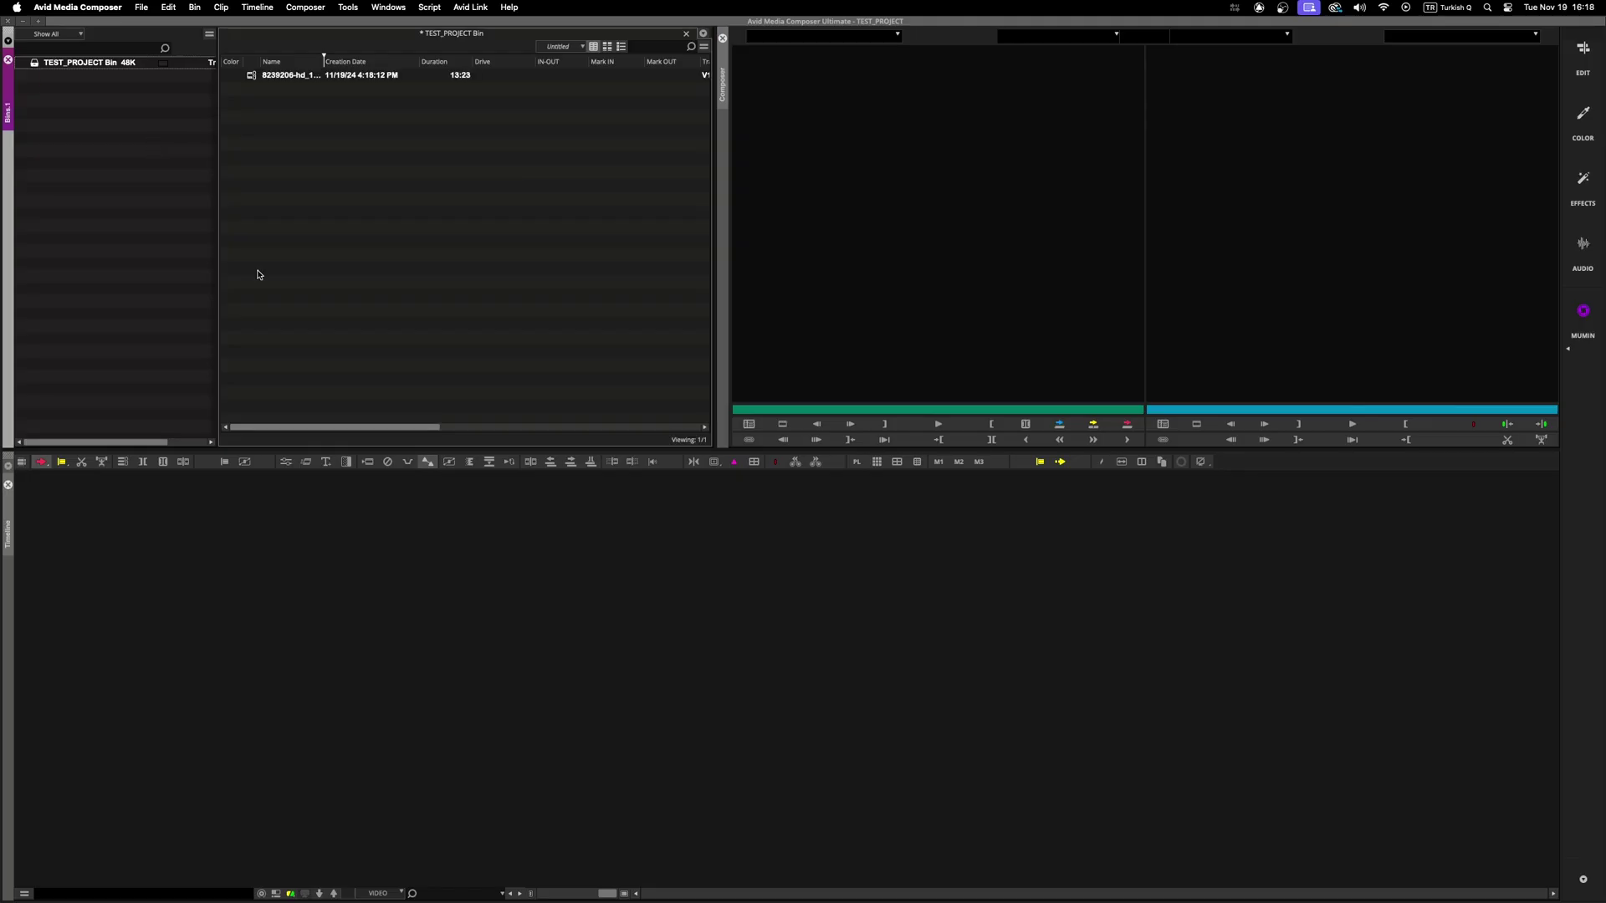
# Add a new empty sequence to the TEST_PROJECT bin.
pyautogui.click(251, 76)
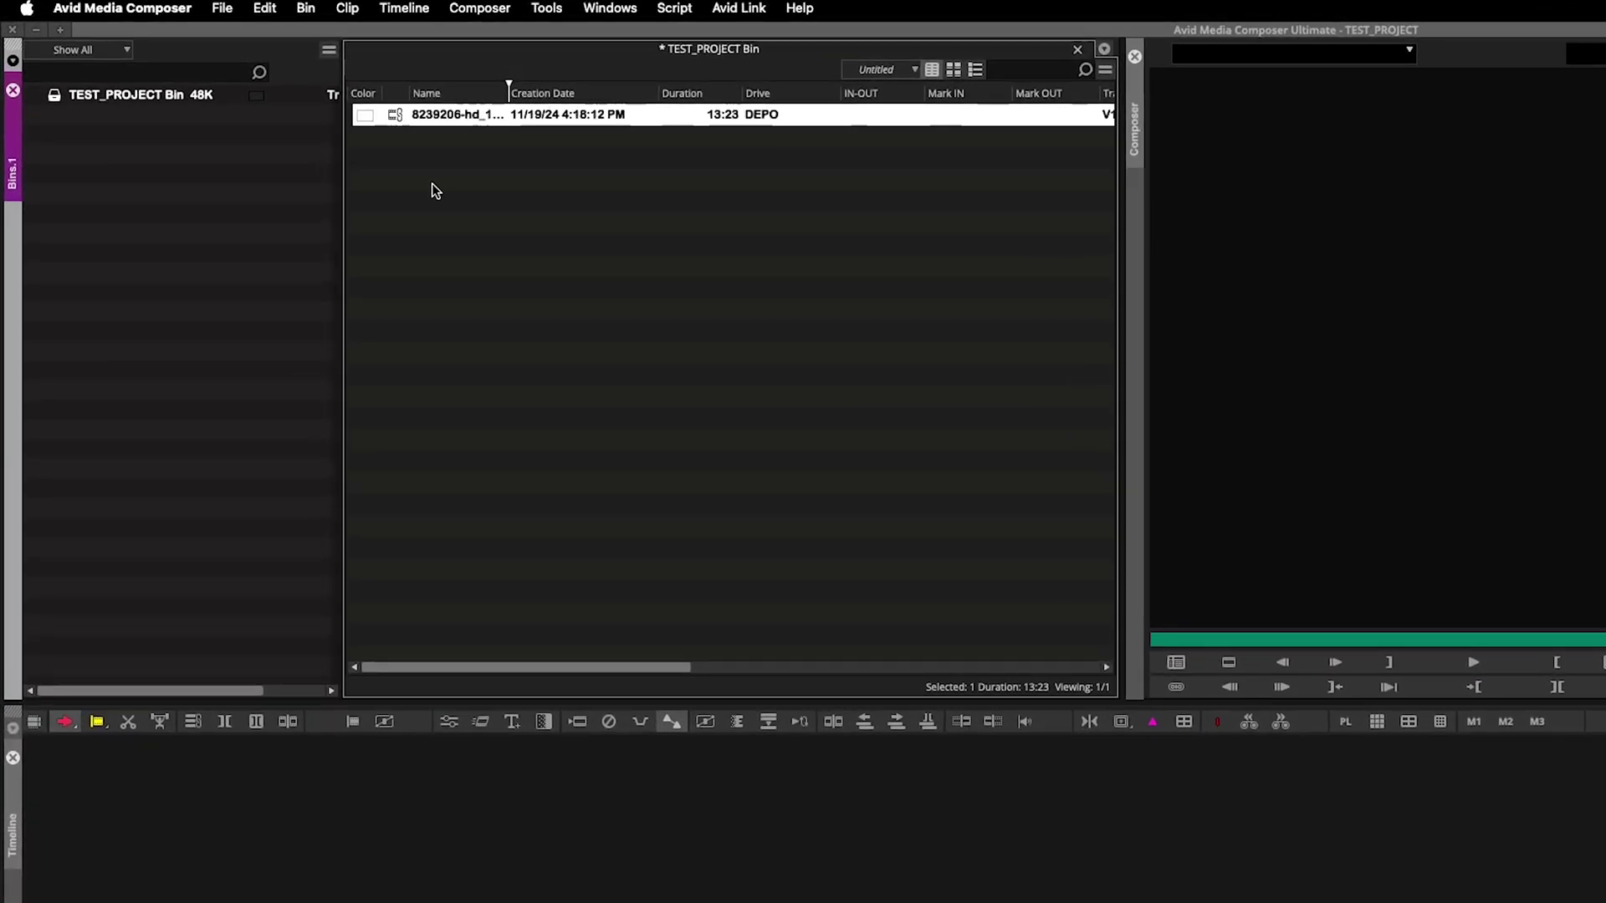
pyautogui.rightClick(431, 183)
pyautogui.moveTo(501, 199)
pyautogui.click(602, 200)
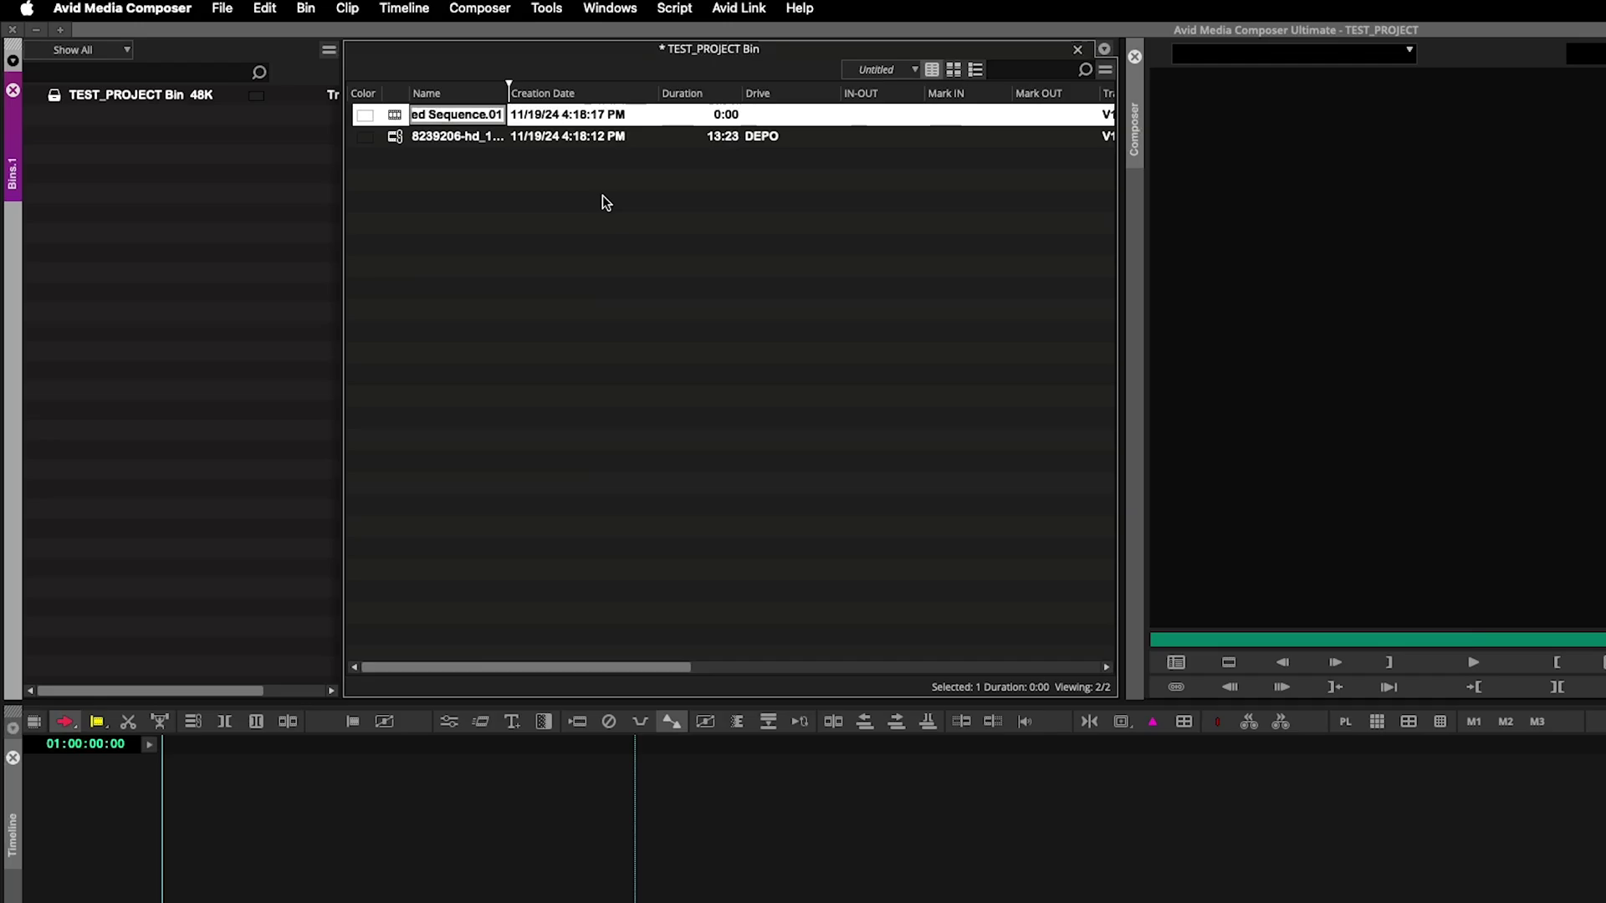
# Place clip 8239206-hd on the V1 track and play the sequence.
pyautogui.moveTo(494, 136); pyautogui.dragTo(781, 902)
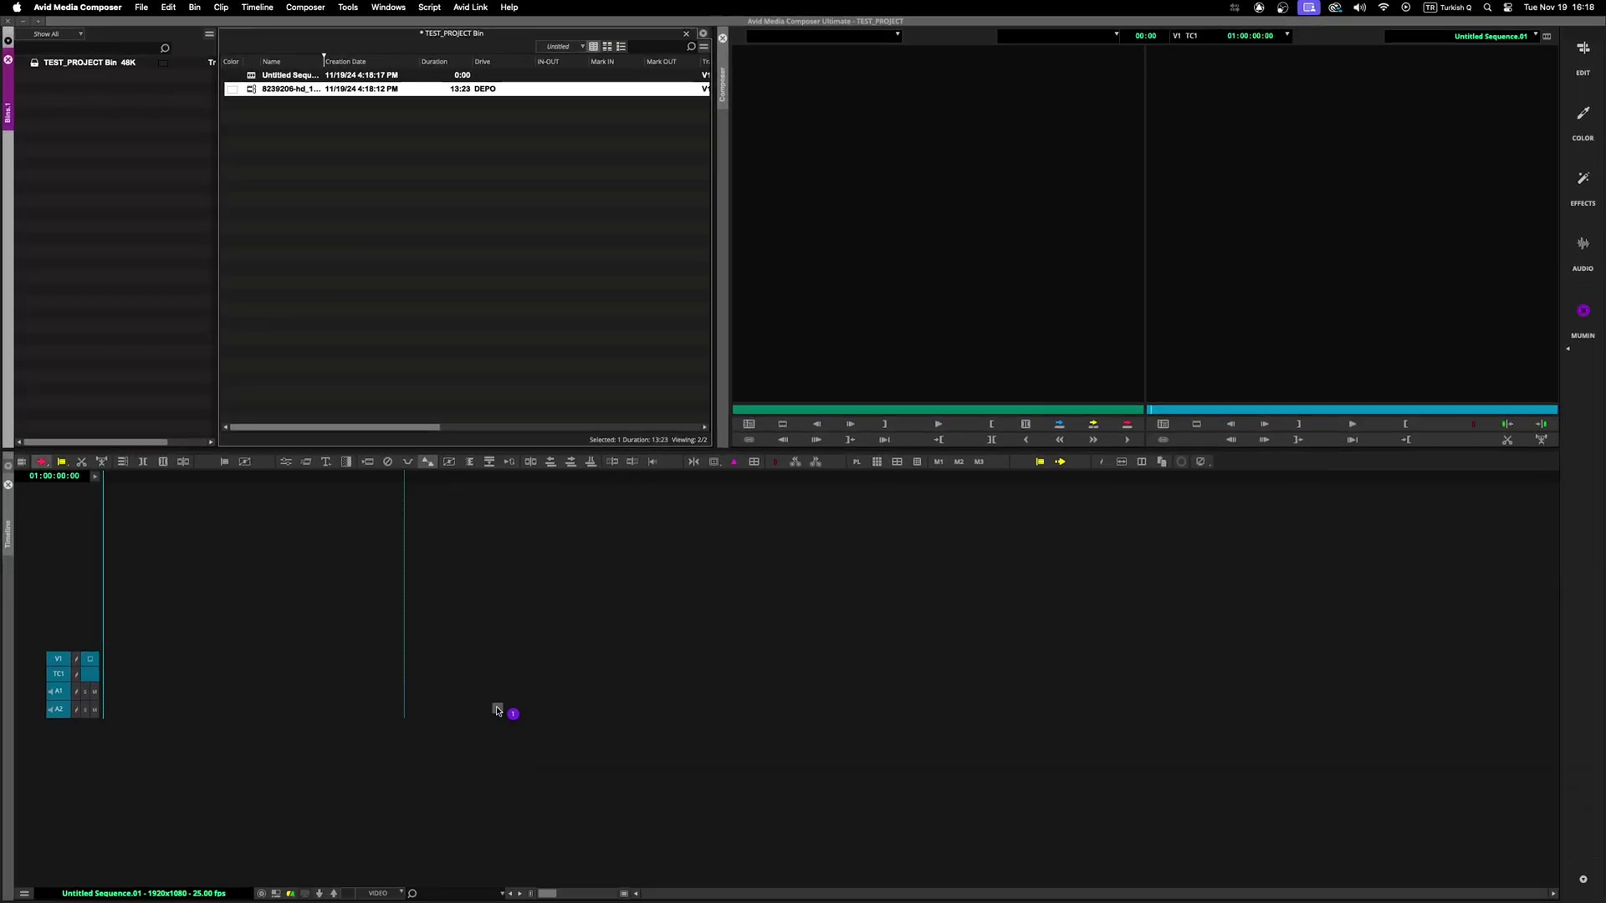
pyautogui.moveTo(497, 711); pyautogui.dragTo(487, 685)
pyautogui.press('space')
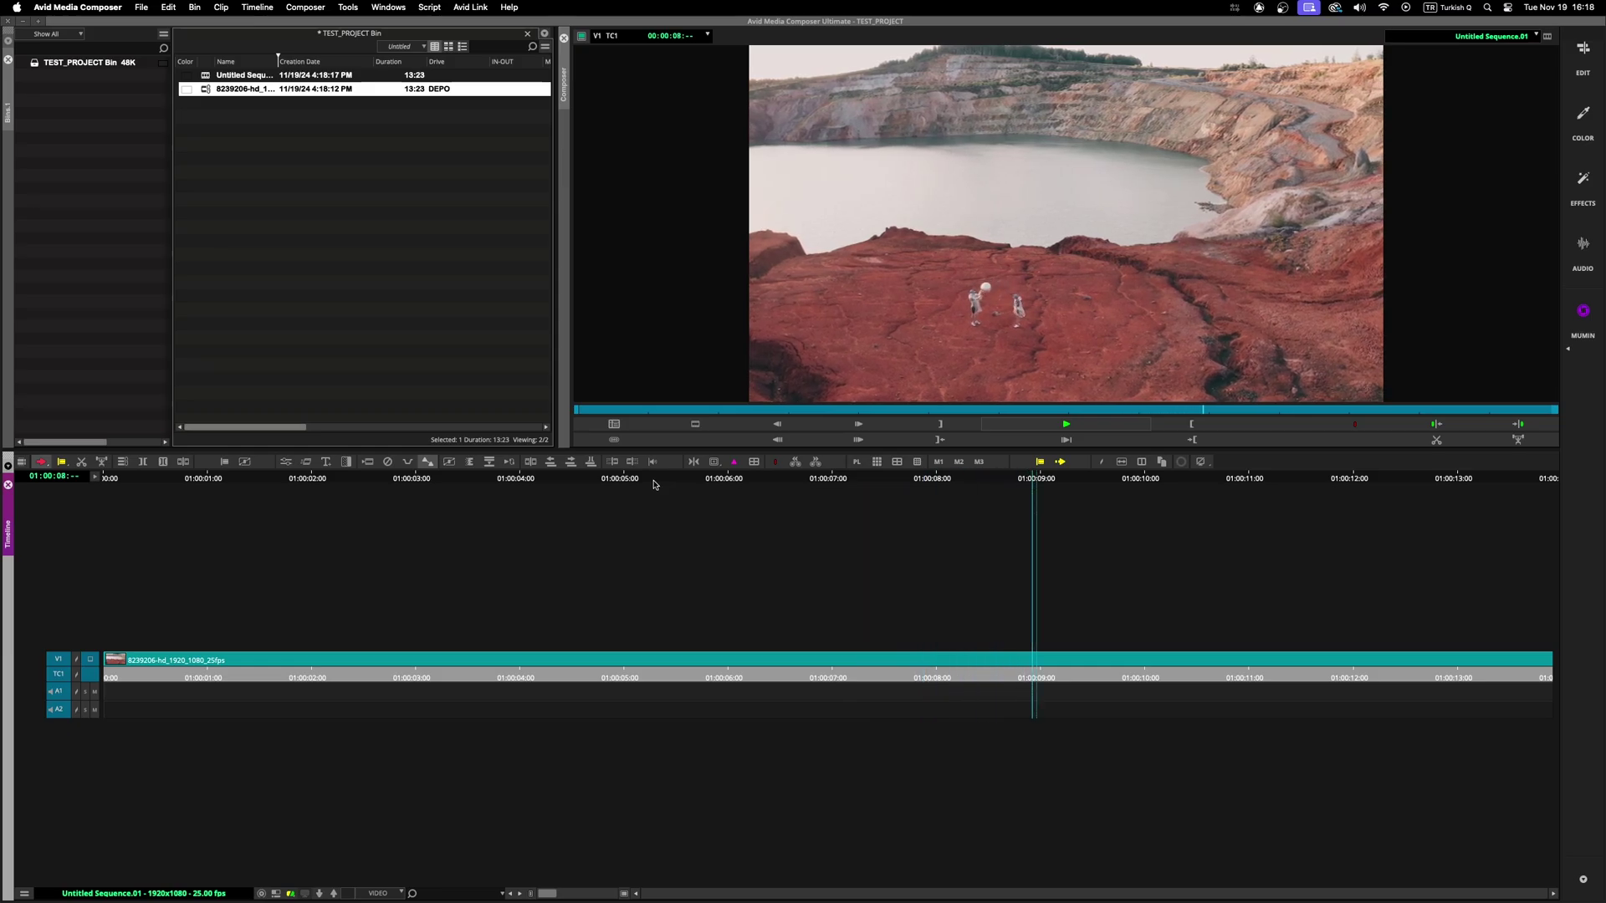
# Stop playback and park the position indicator at 01:00:00:20, near the sequence start.
pyautogui.click(186, 493)
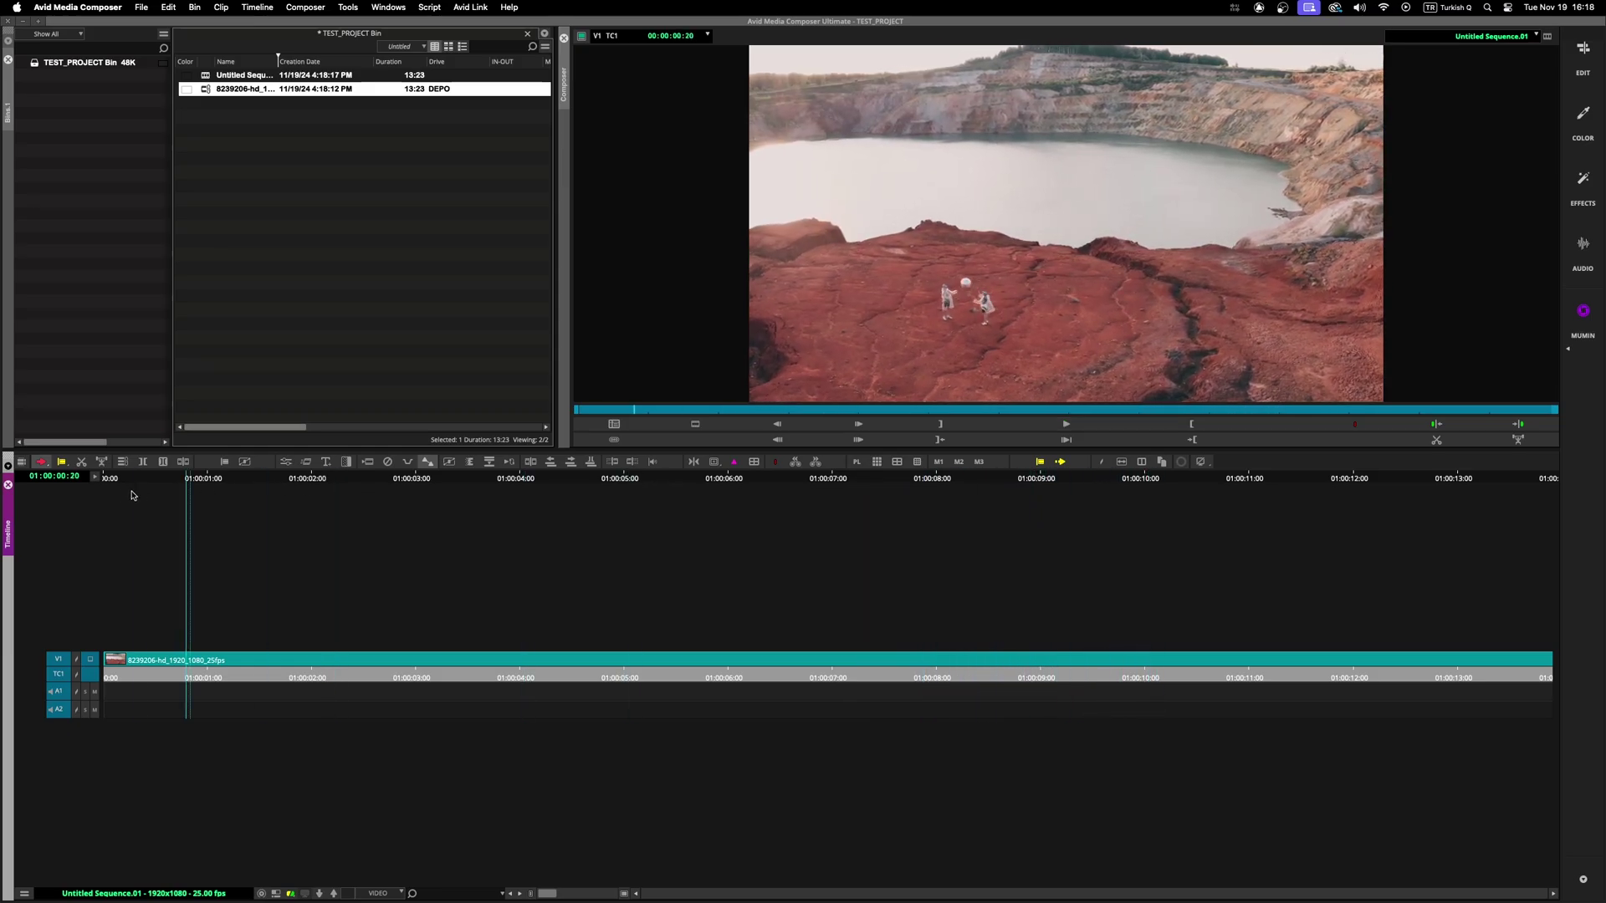